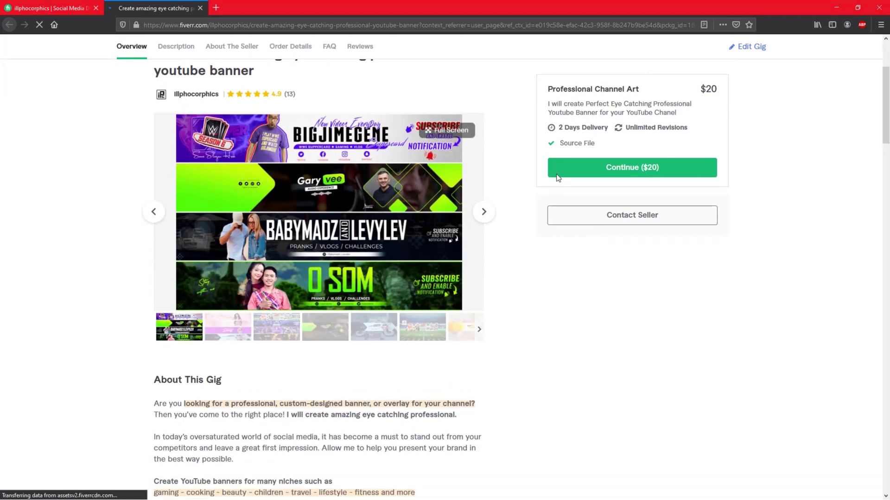
- Browse through the next banner samples in the gig's gallery
left_click(484, 212)
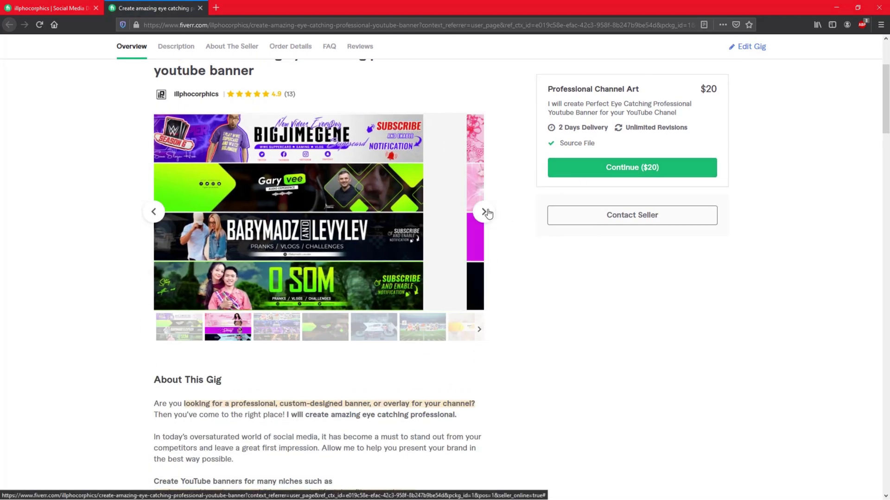
left_click(487, 213)
left_click(486, 213)
left_click(486, 212)
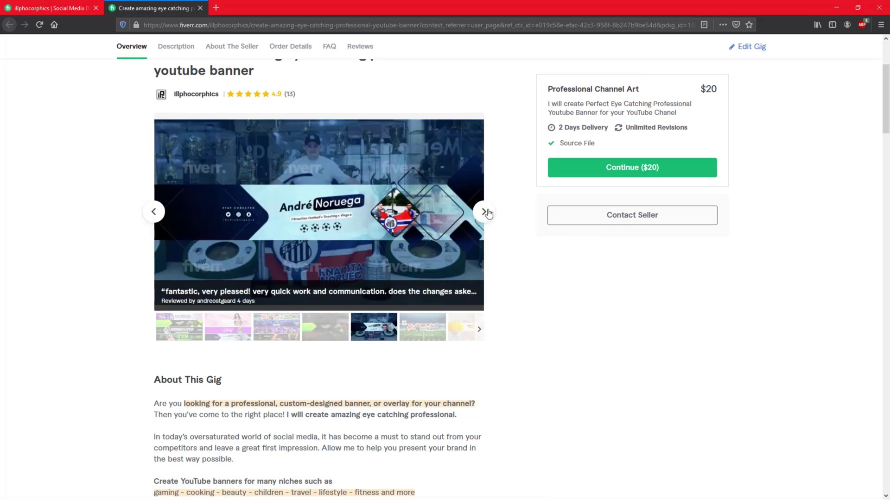
scroll(134, 87, "up", 3)
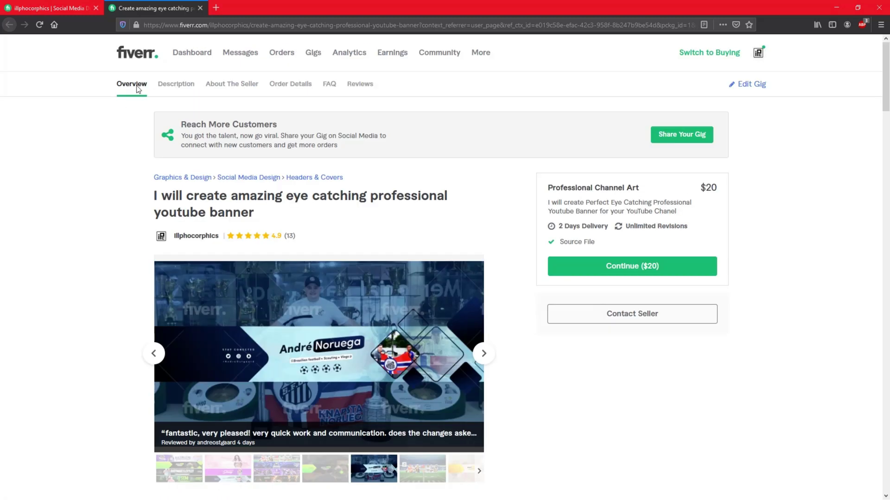
- Go to the Fiverr homepage and scroll down to its social media design services
left_click(140, 57)
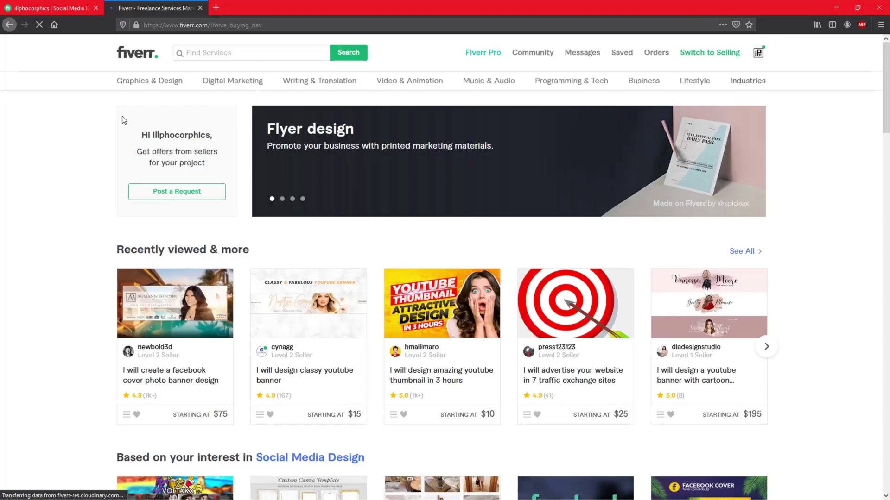
mouse_move(400, 86)
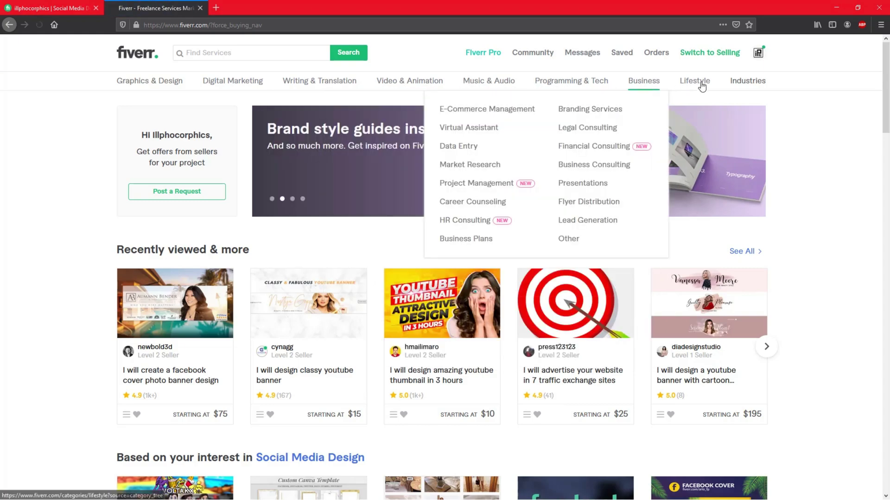
scroll(823, 226, "down", 4)
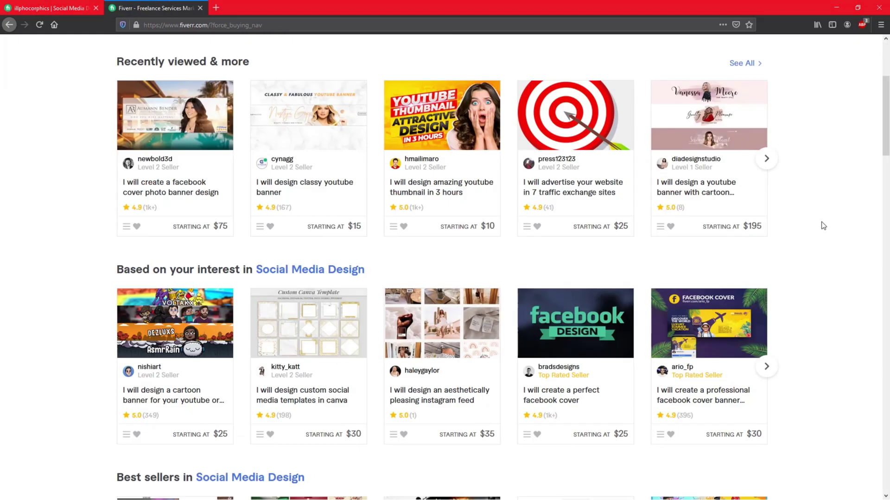
scroll(823, 226, "down", 12)
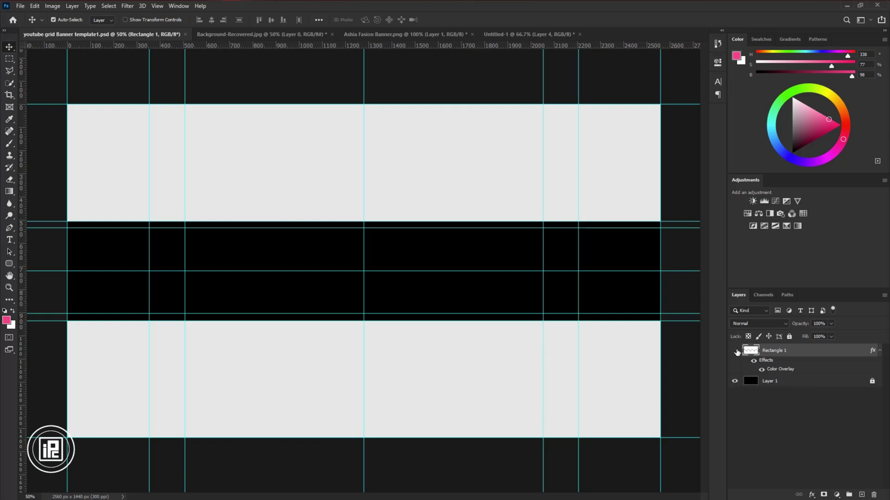
- Hide Rectangle 1's light bands and drag the floral background from Background-Recovered.jpg into the template
left_click(736, 352)
left_click(788, 382)
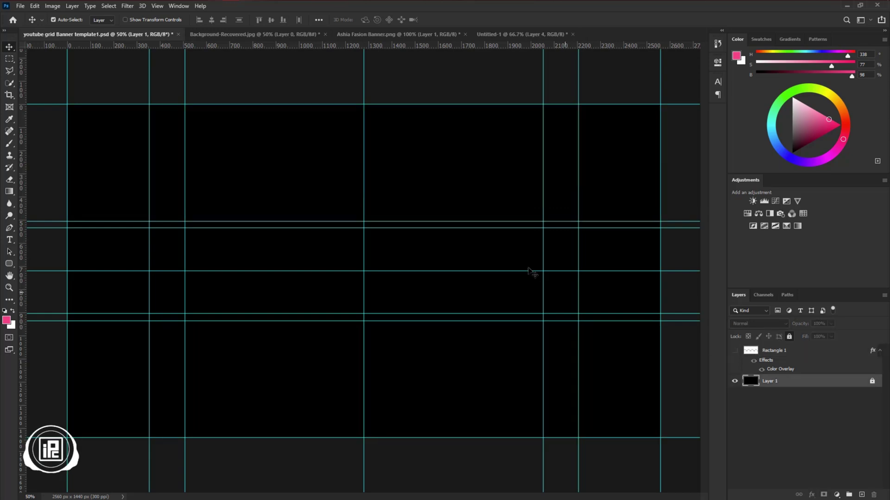
left_click(276, 38)
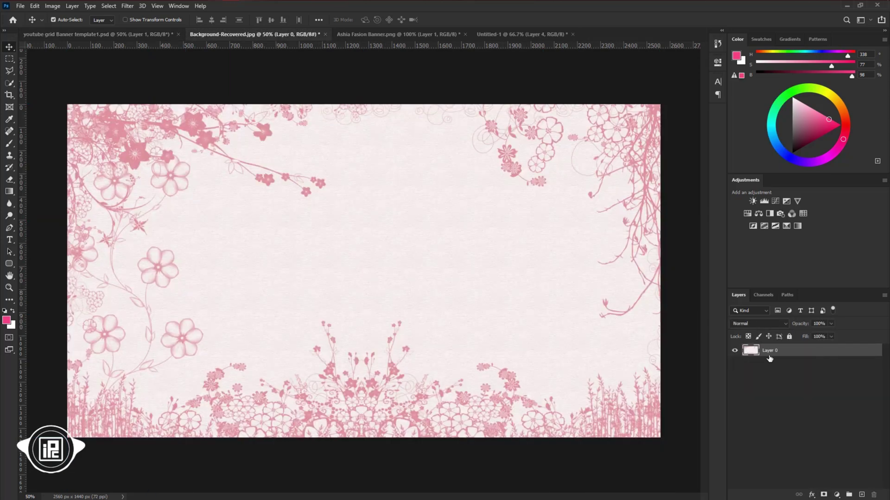
left_click_drag(769, 358, 395, 352)
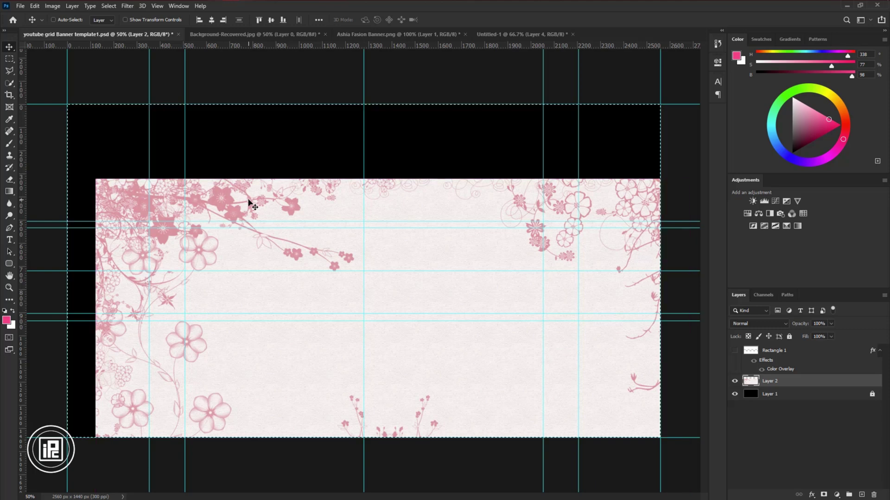
- Align the floral layer to the canvas's left edge and vertical centre so it fills the banner
key("ctrl+a")
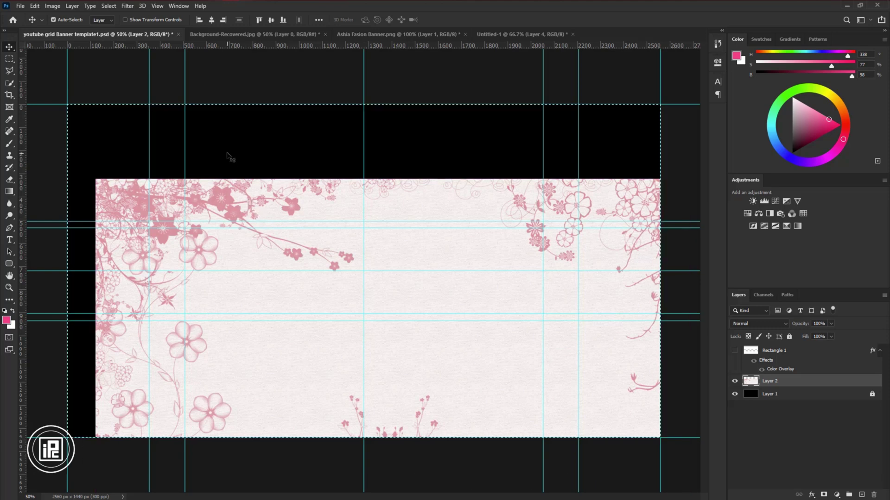
left_click(211, 19)
left_click(271, 20)
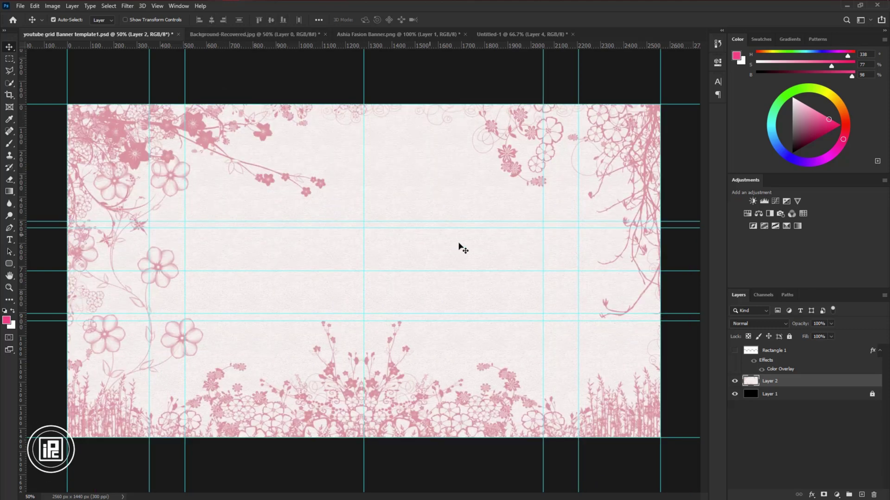
- Convert Layer 2 to a smart object and give it a 4.5-pixel Gaussian Blur
right_click(787, 387)
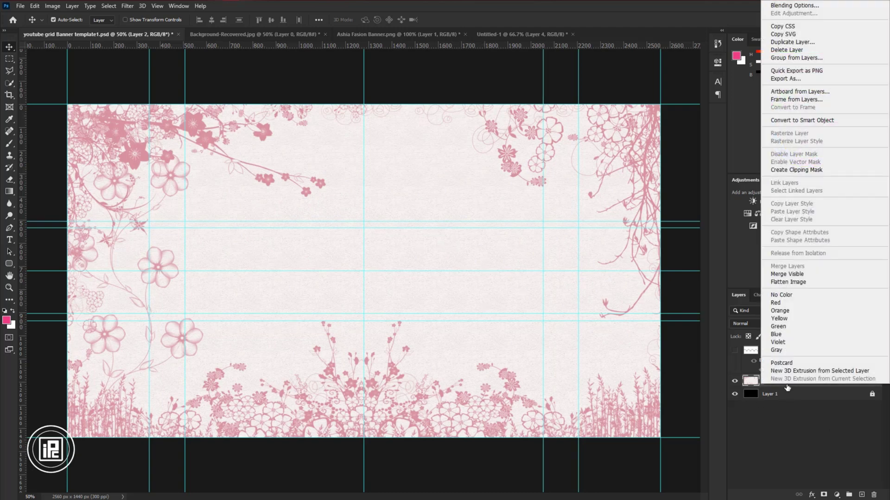
left_click(801, 120)
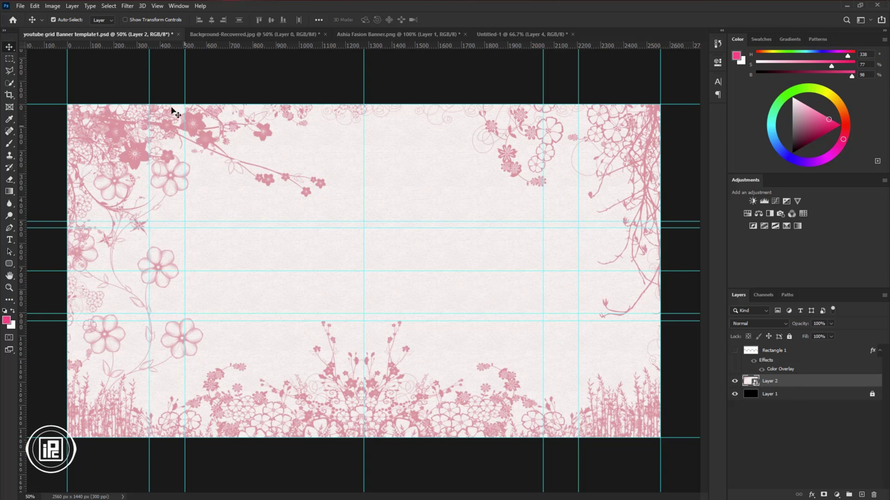
left_click(129, 6)
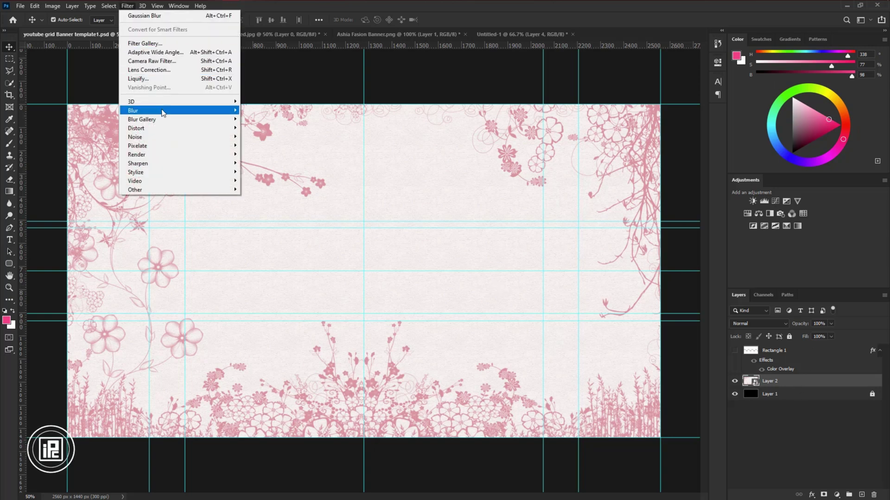
mouse_move(164, 111)
left_click(264, 146)
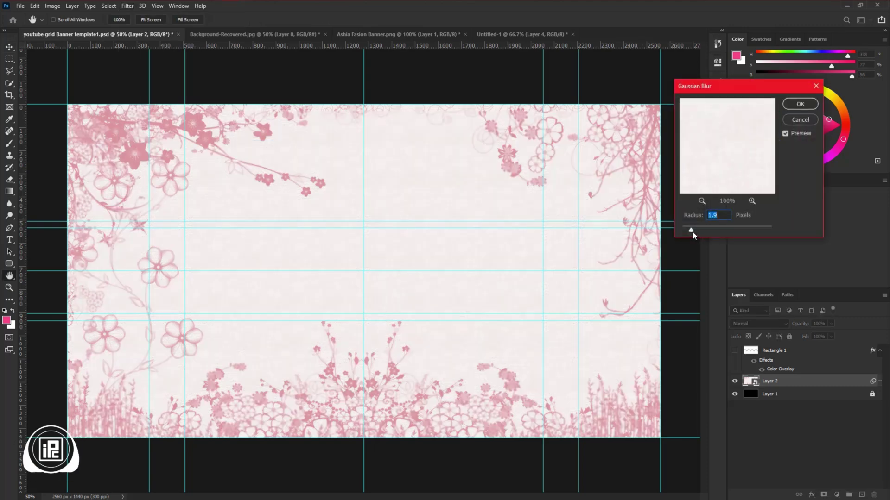
left_click_drag(702, 233, 705, 232)
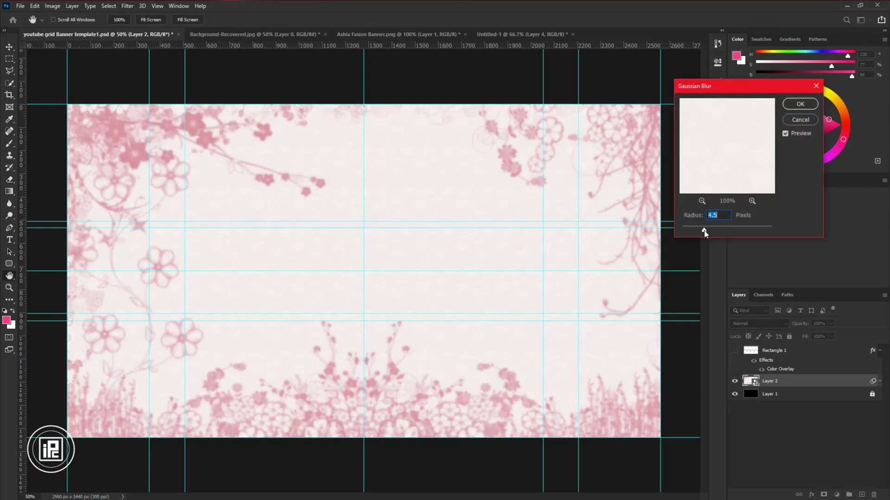
key("Return")
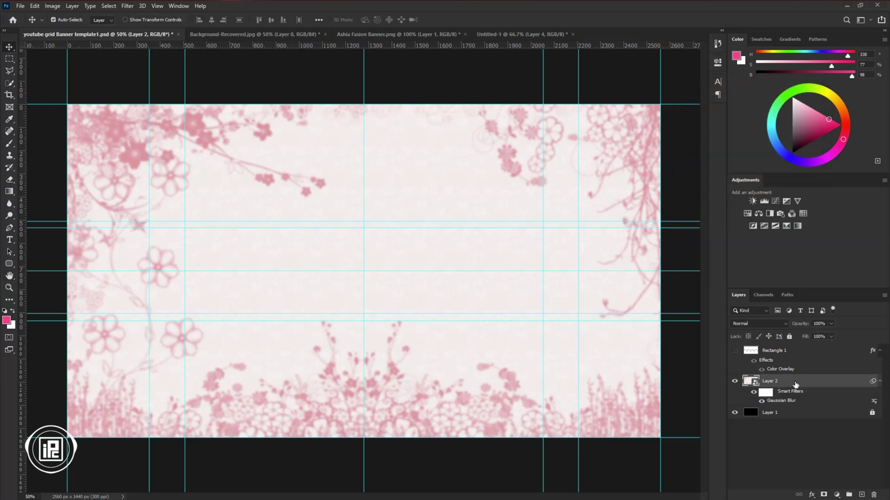
- Duplicate Layer 2 and lower the copy's Gaussian Blur to 2.2 pixels
key("ctrl+j")
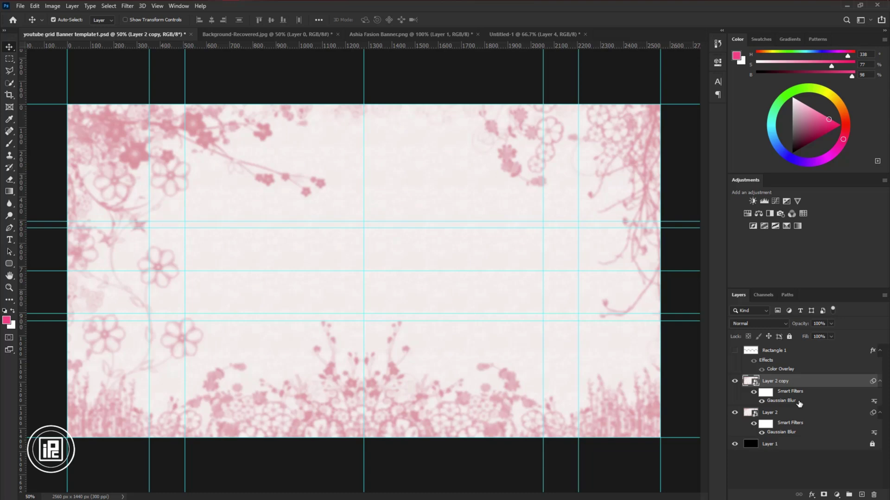
double_click(788, 401)
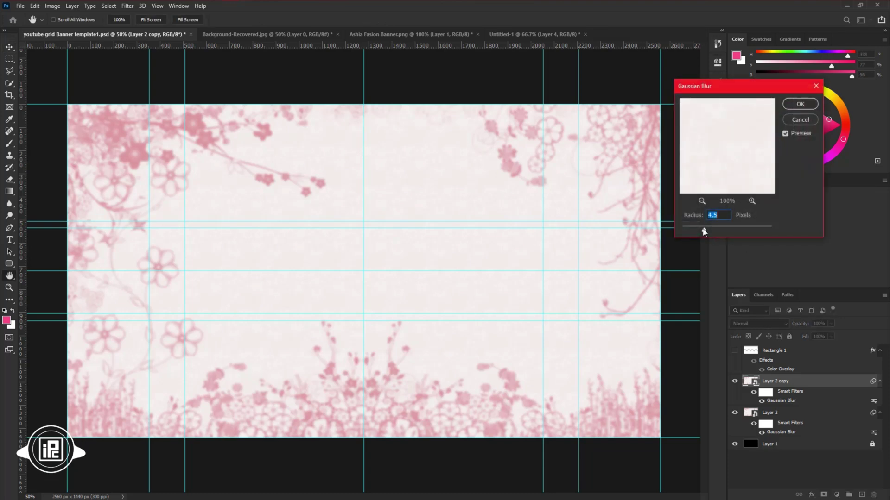
left_click_drag(704, 232, 695, 233)
left_click(798, 105)
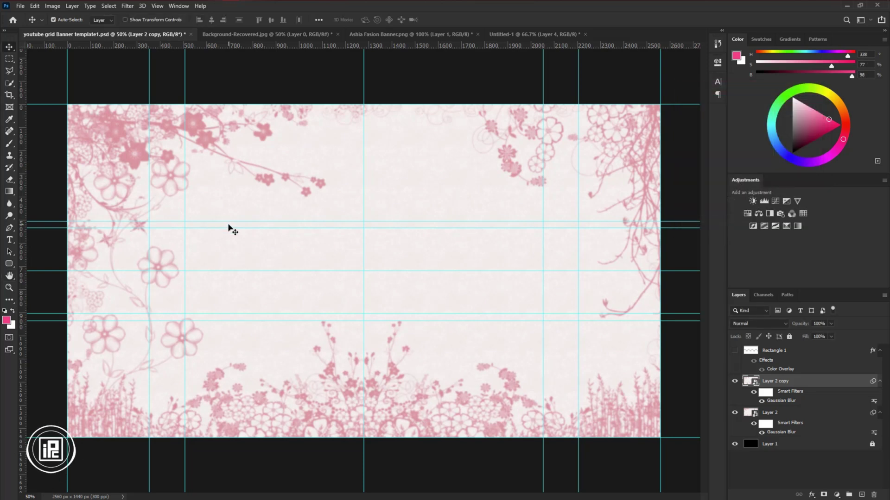
- Mask Layer 2 copy to a rectangular selection across the banner's middle band
key("m")
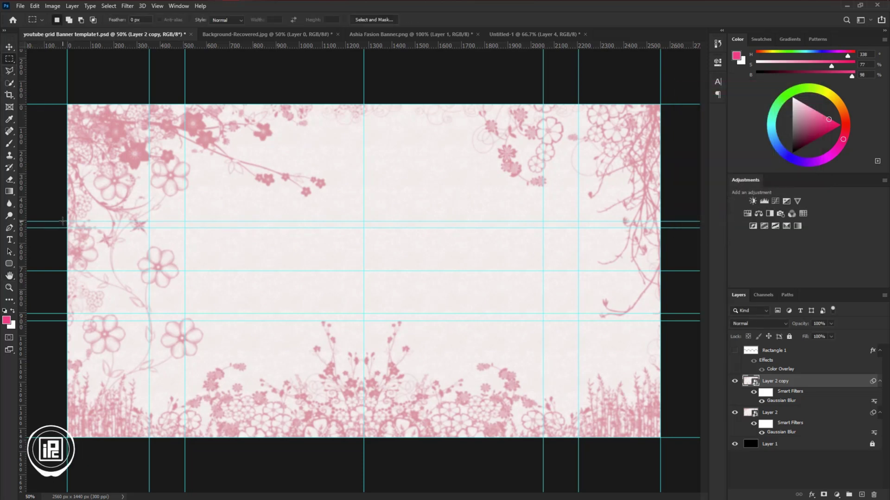
left_click_drag(63, 221, 667, 315)
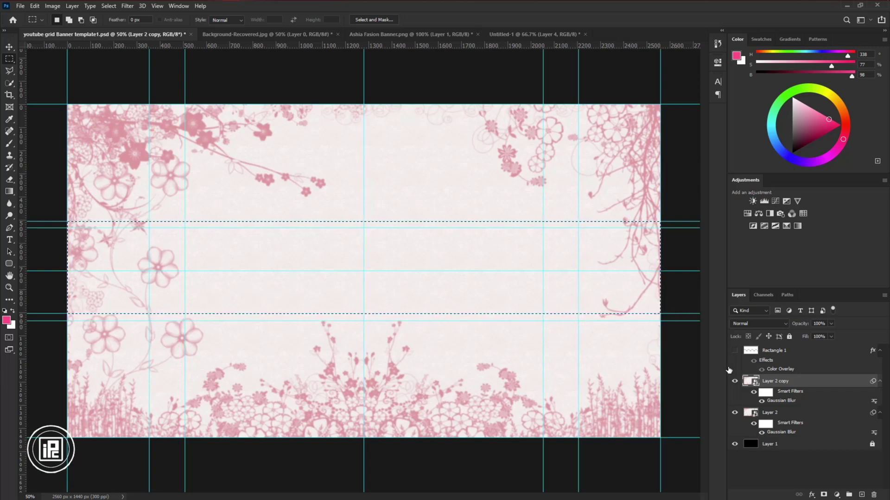
left_click_drag(68, 245, 661, 320)
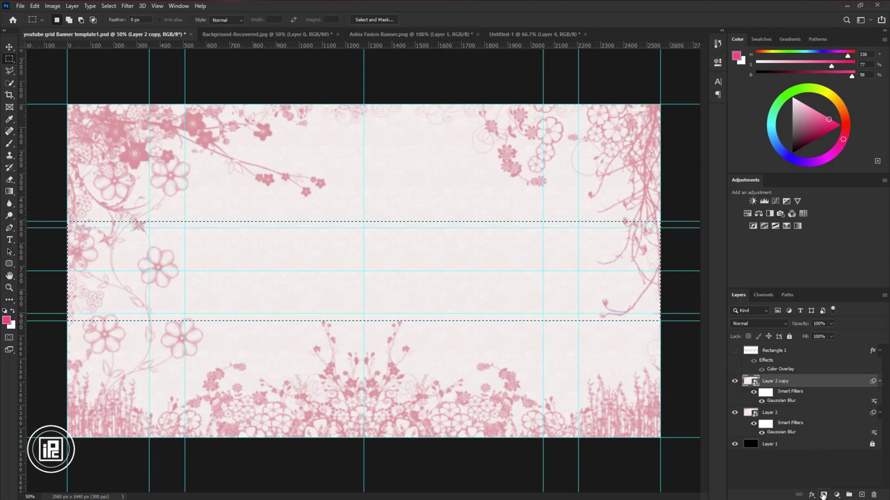
left_click(823, 495)
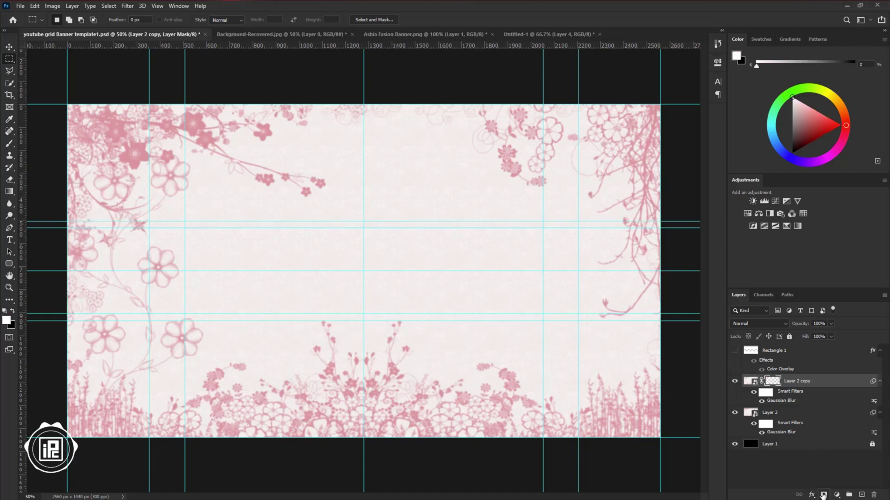
- Raise Layer 2's Gaussian Blur radius to 5.4 pixels
left_click(9, 47)
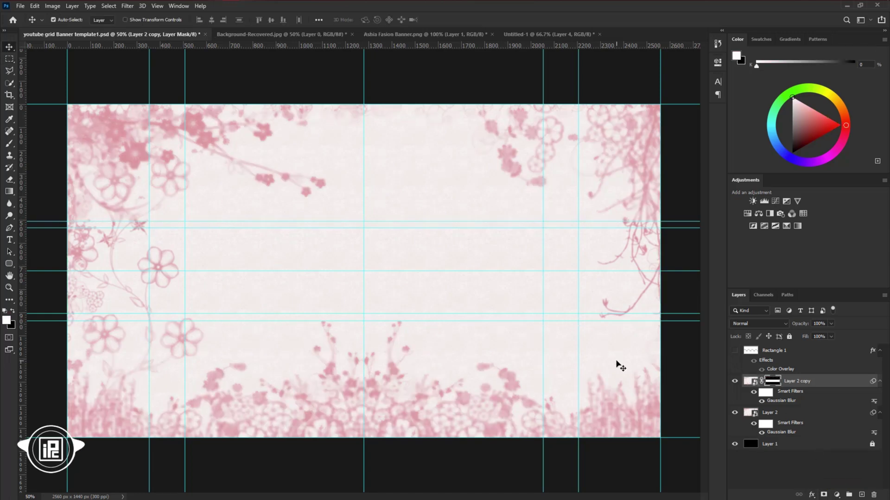
left_click(794, 434)
double_click(793, 433)
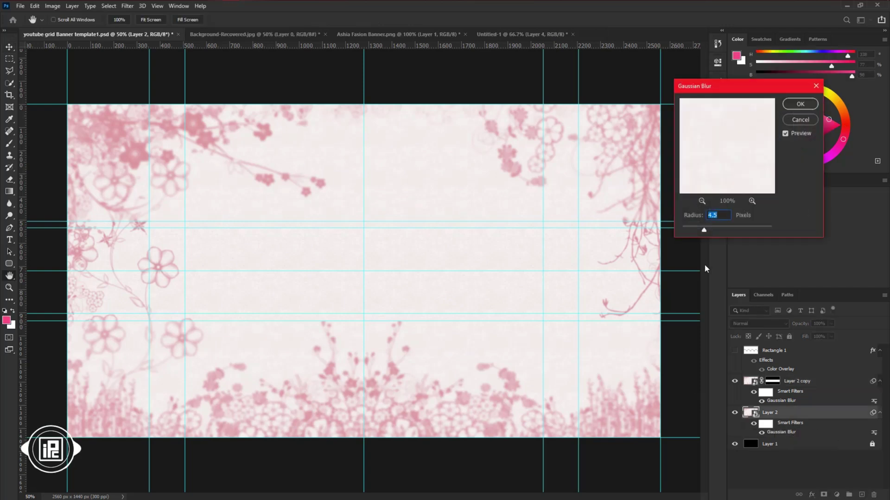
left_click_drag(707, 230, 708, 230)
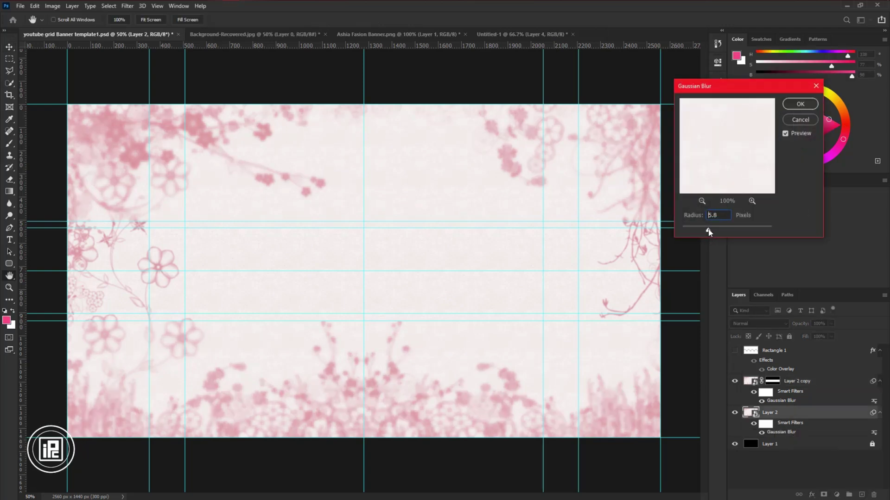
left_click(800, 104)
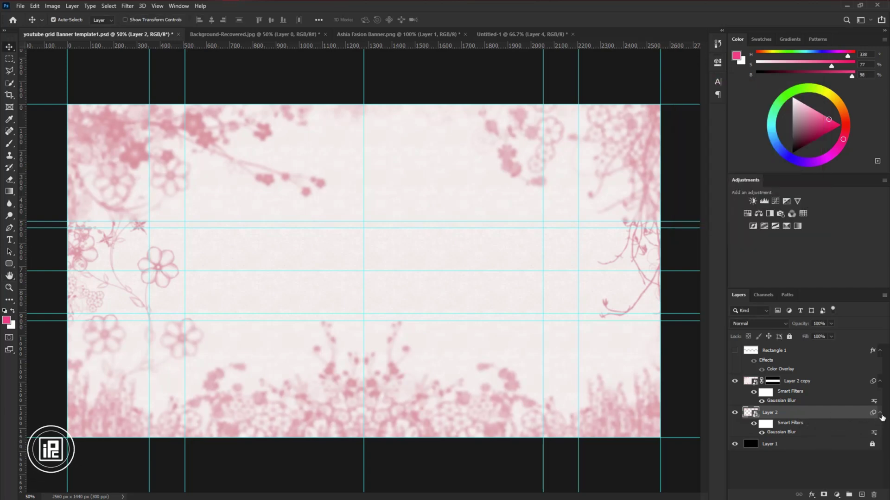
left_click(880, 413)
- Paint black on Layer 2 copy's smart filter mask over the lower-left flowers
left_click(765, 392)
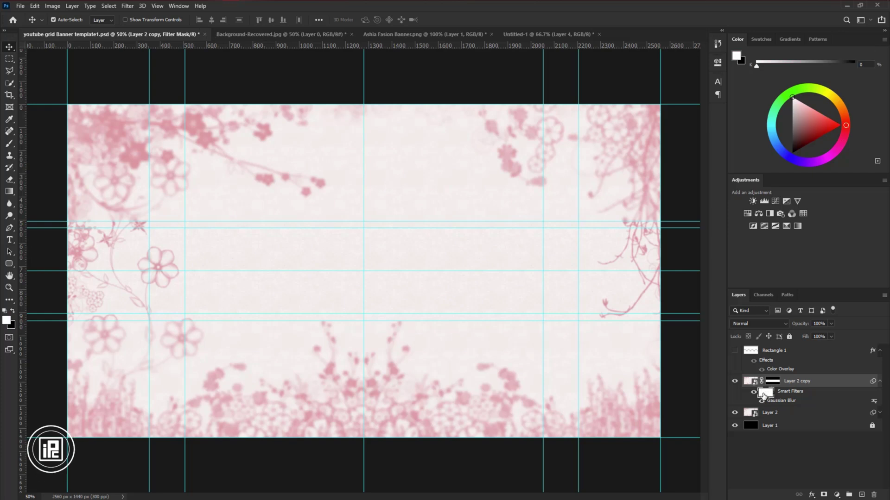
left_click(10, 144)
left_click(10, 313)
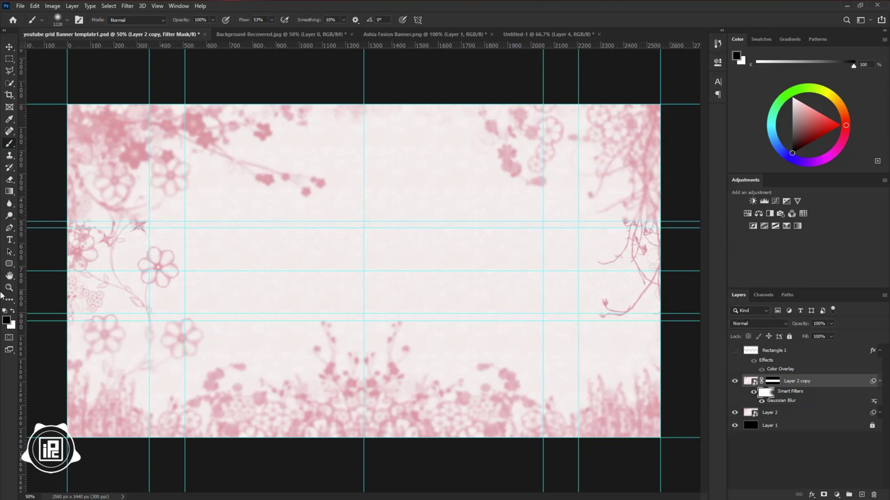
mouse_move(39, 258)
left_mouse_down()
mouse_move(79, 328)
mouse_move(195, 352)
left_mouse_up()
left_click(10, 47)
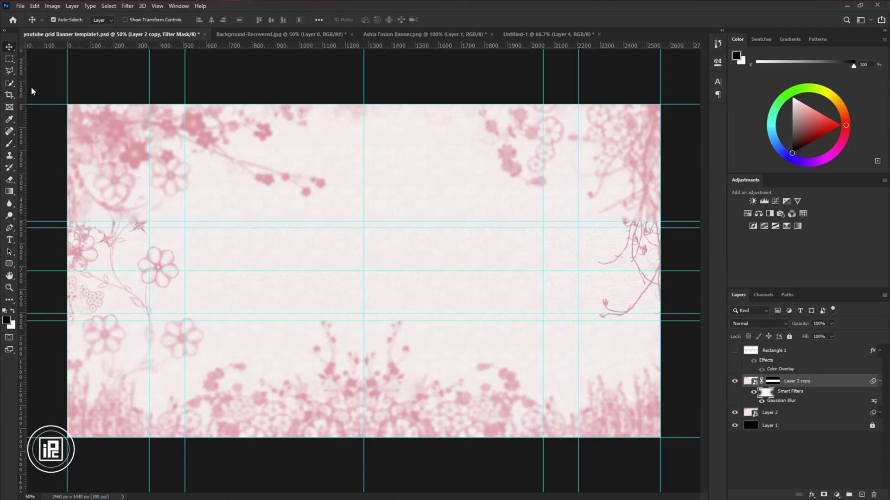
left_click(880, 381)
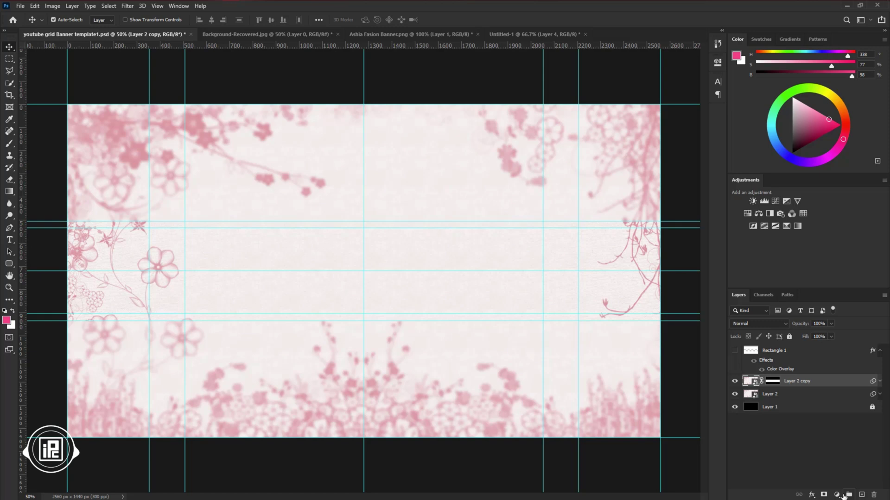
- Add a yellow-to-magenta Gradient Map adjustment layer blended in Color Burn mode
left_click(839, 494)
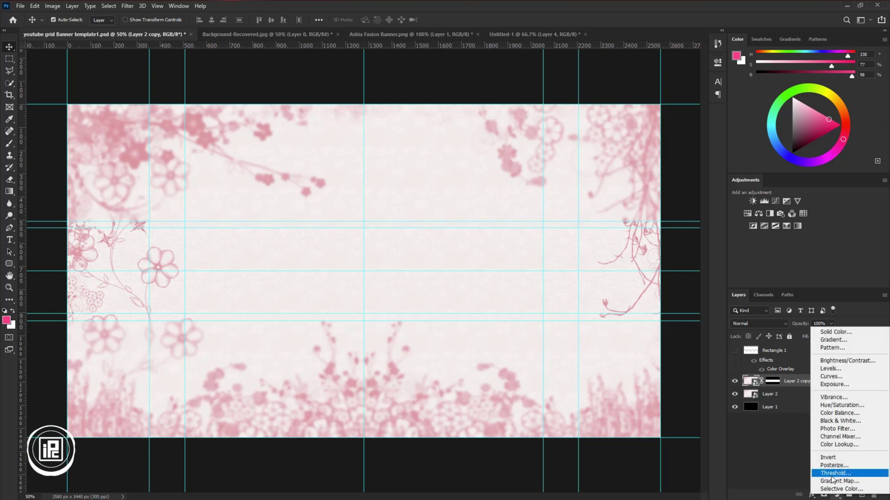
left_click(834, 481)
left_click(695, 92)
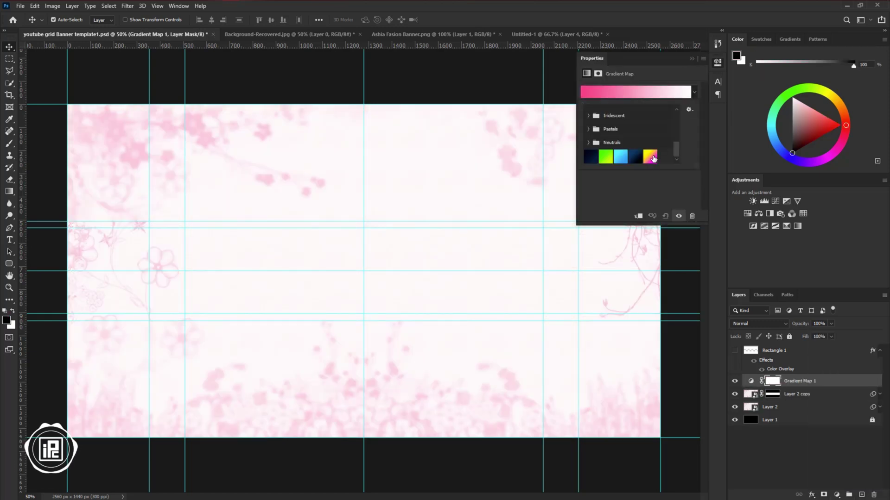
left_click(650, 158)
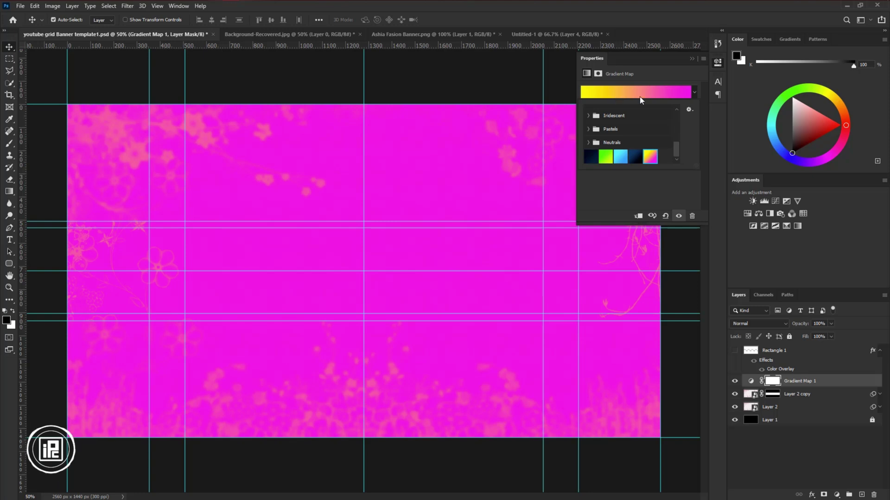
left_click(719, 233)
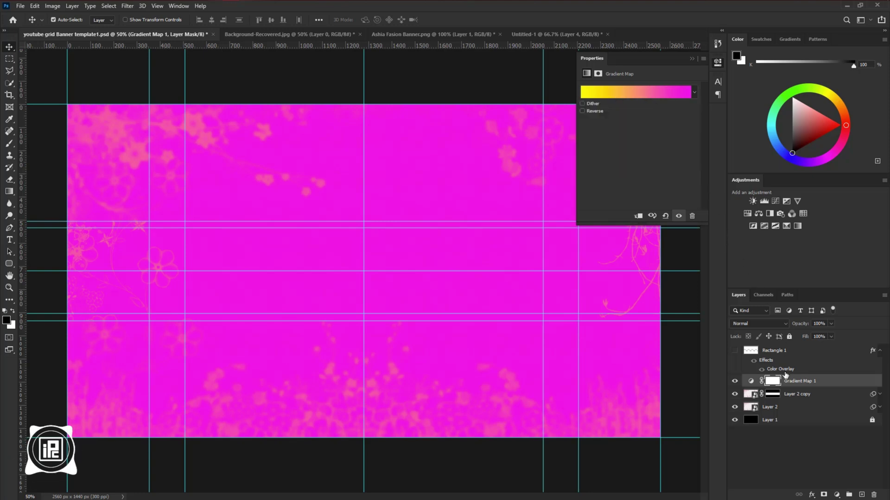
left_click(761, 324)
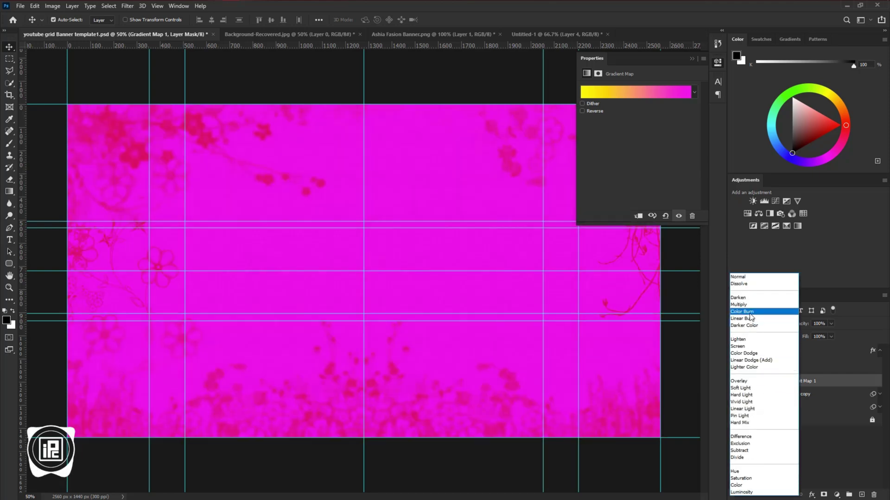
left_click(747, 312)
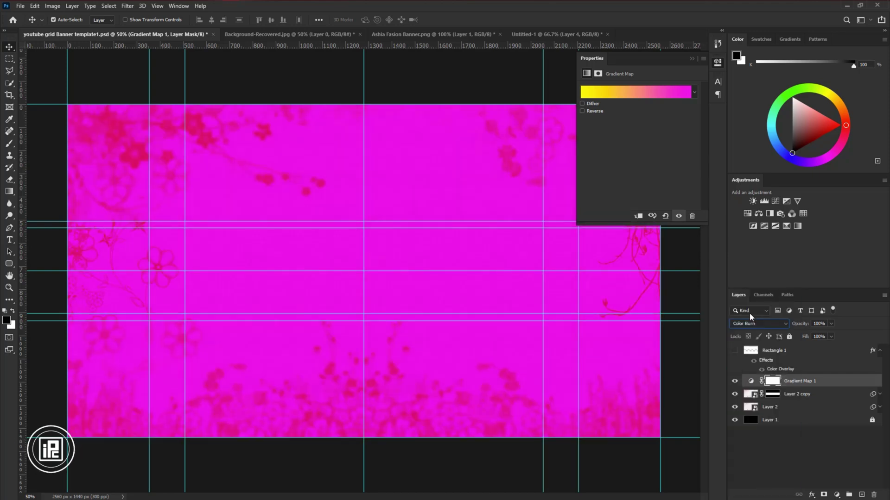
left_click(692, 60)
left_click(803, 389)
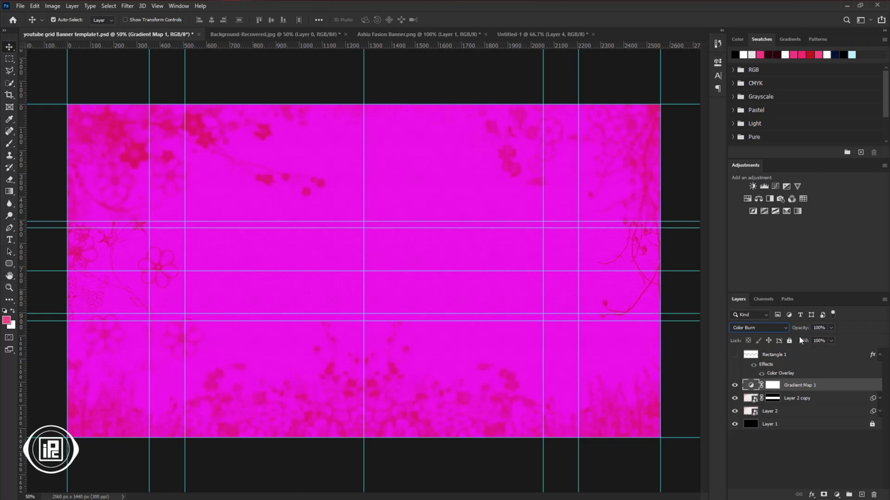
- Give Layer 2 copy a crimson-pink Outer Glow: spread 94%, opacity 21%, size 111 px
key("ctrl+z")
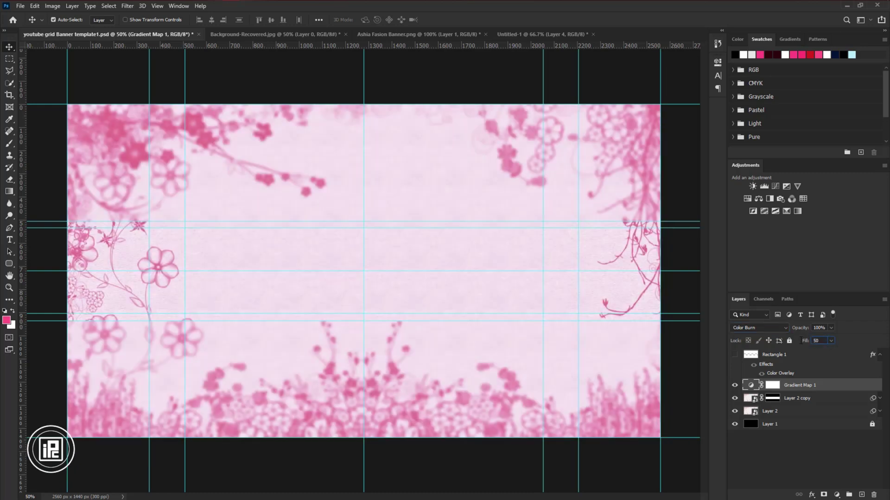
double_click(829, 399)
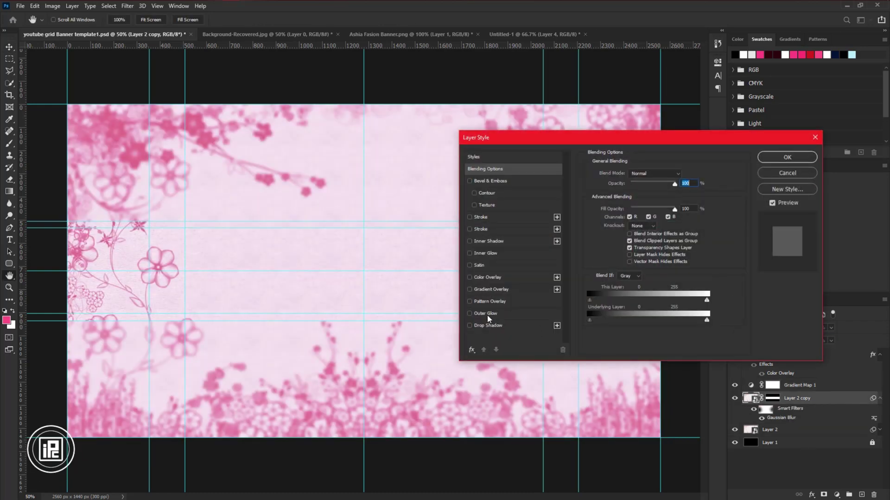
left_click(486, 314)
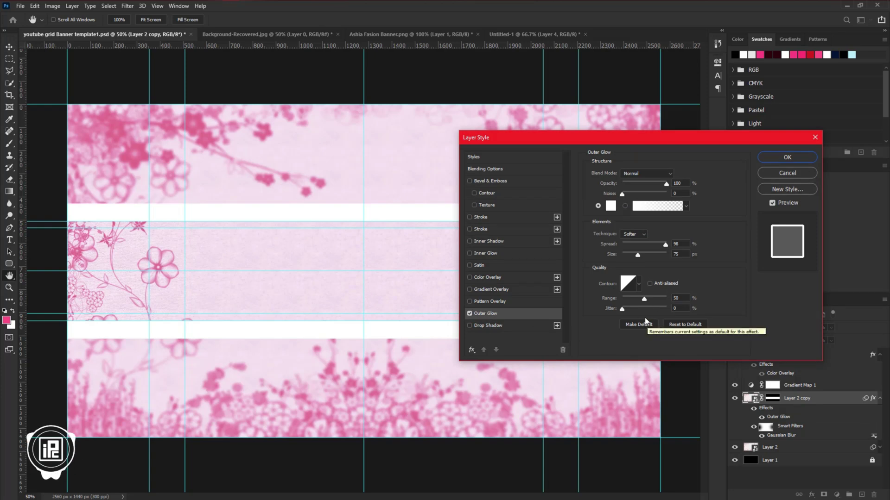
left_click_drag(666, 245, 664, 246)
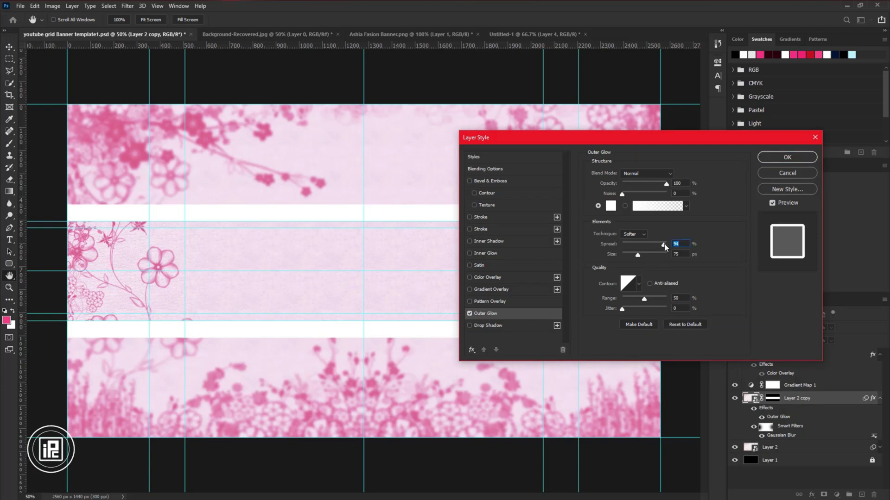
left_click(611, 206)
left_click(147, 157)
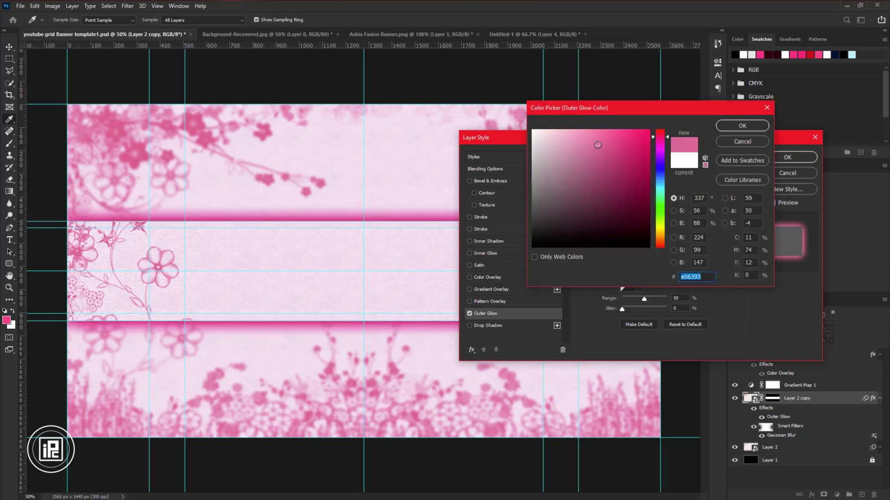
left_click_drag(598, 144, 647, 151)
left_click(741, 126)
left_click_drag(665, 184, 634, 186)
left_click_drag(636, 257, 644, 255)
left_click_drag(634, 184, 633, 187)
left_click(797, 158)
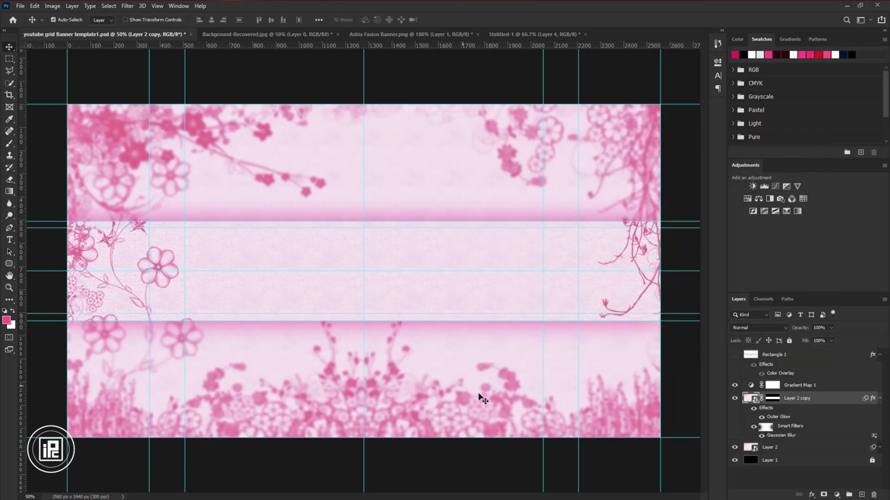
- Add a Hue/Saturation adjustment above Gradient Map 1 with Saturation +40
left_click(815, 391)
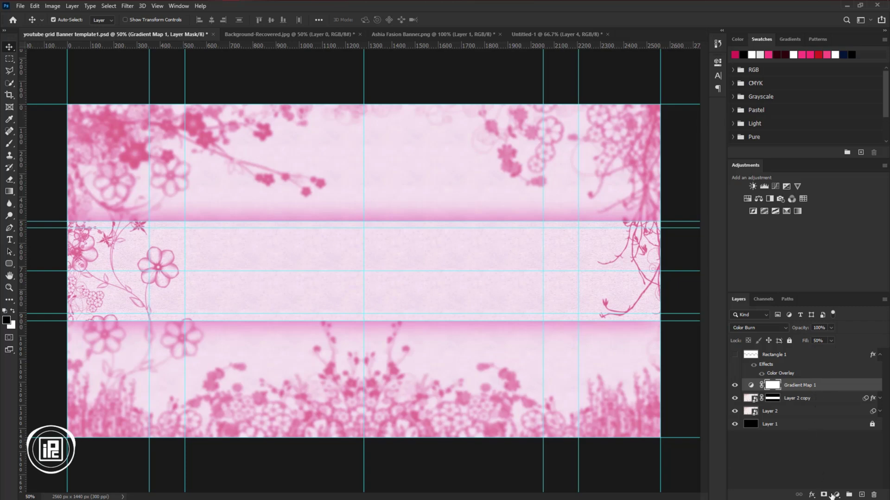
left_click(833, 495)
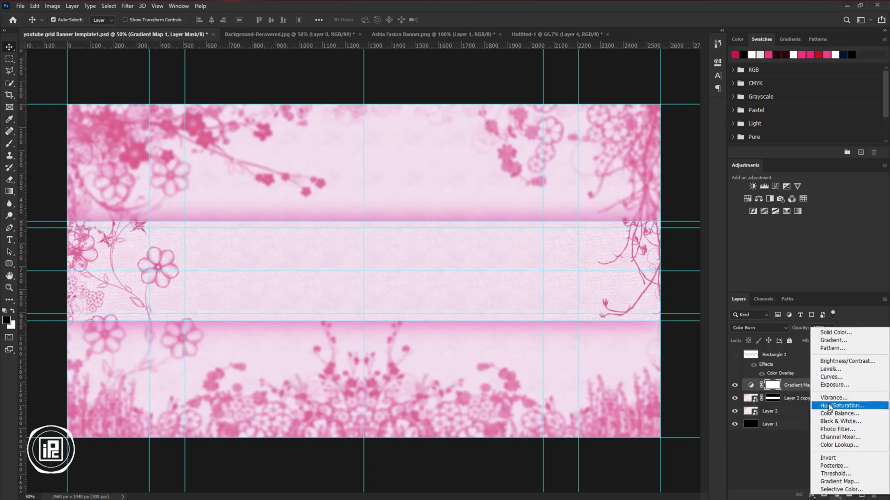
left_click(829, 406)
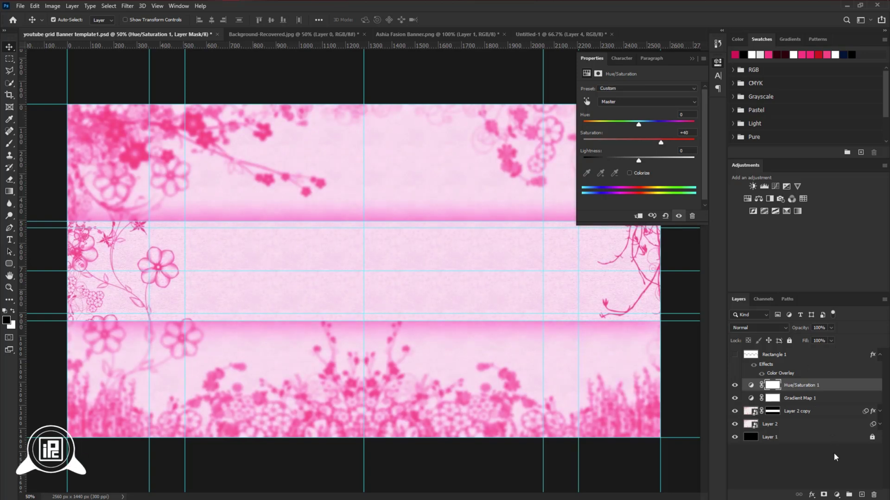
- Add a Curves adjustment with two points lifting the midtones to brighten the banner
left_click(836, 495)
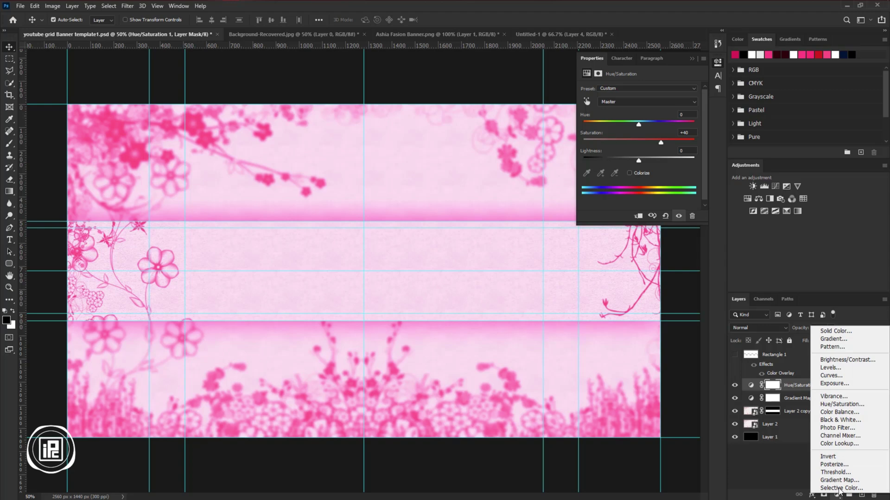
left_click(829, 376)
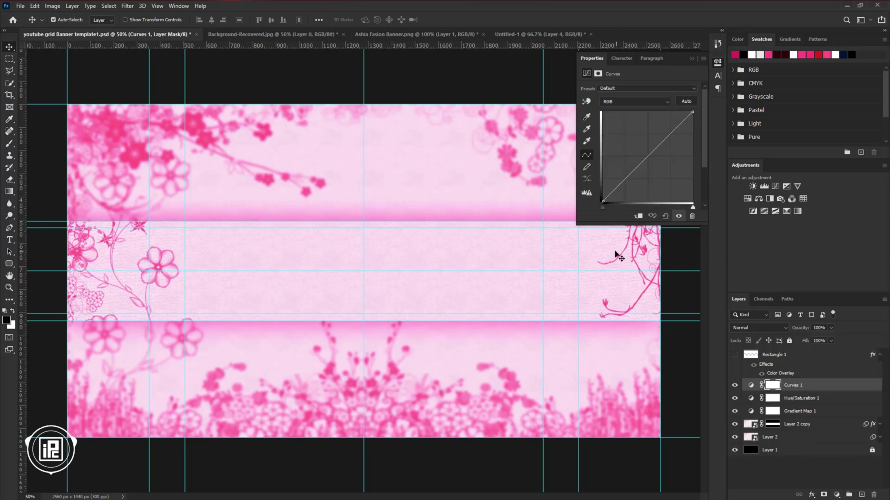
left_click(675, 128)
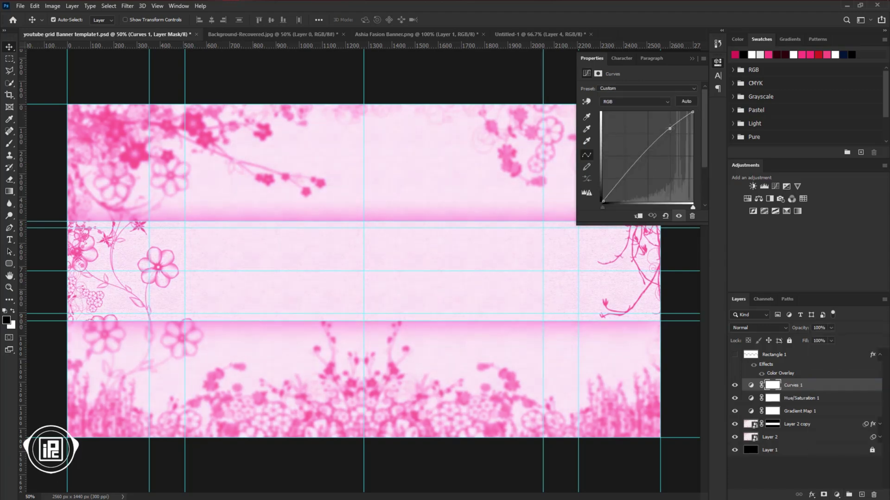
left_click(624, 182)
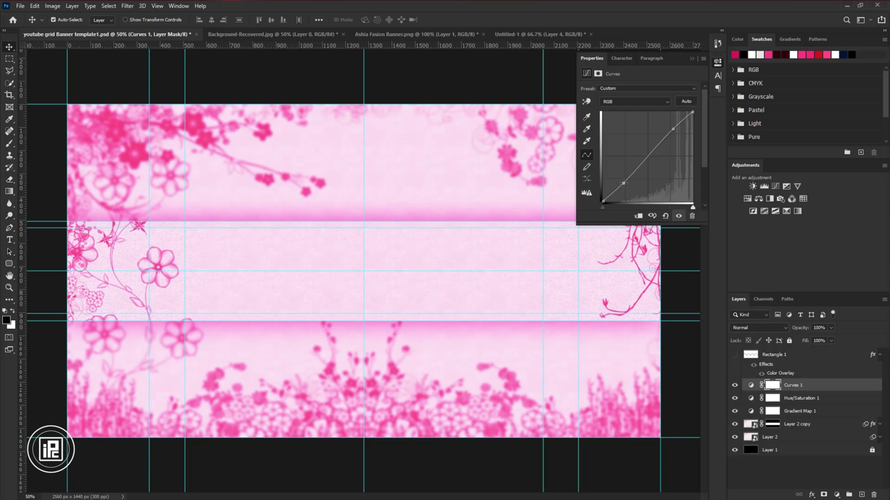
left_click(692, 59)
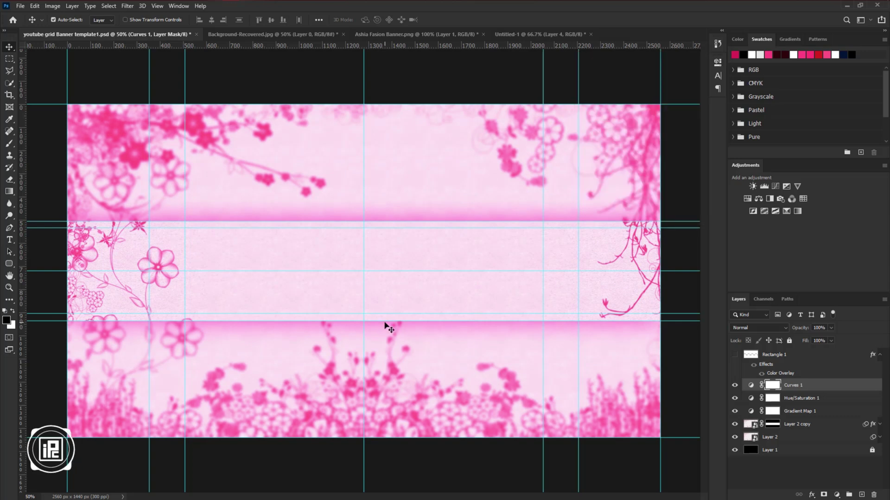
- Drag the model cutout from Ashia Fasion Banner.png into the central strip and enlarge it slightly
left_click(406, 35)
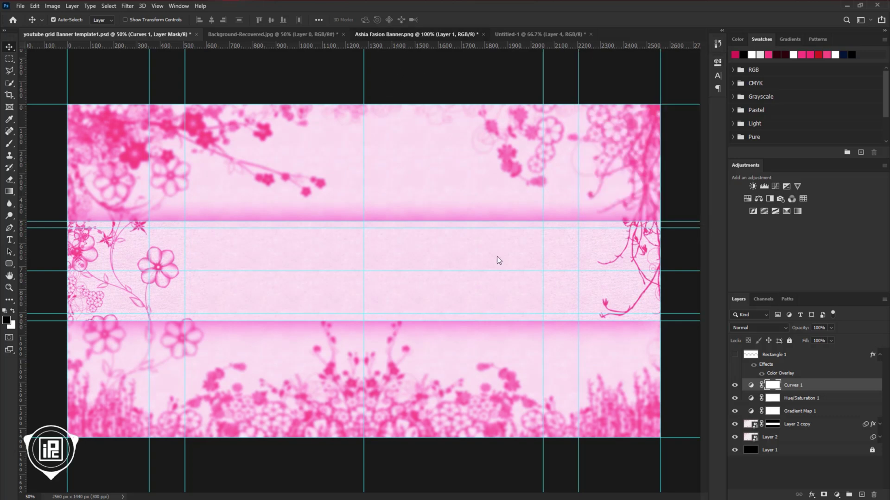
left_click_drag(378, 301, 397, 269)
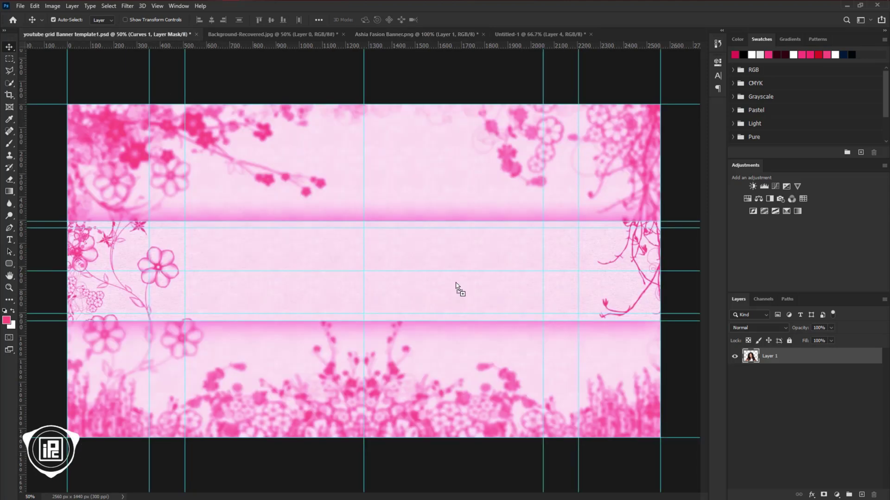
left_click_drag(455, 283, 455, 284)
left_click(488, 207)
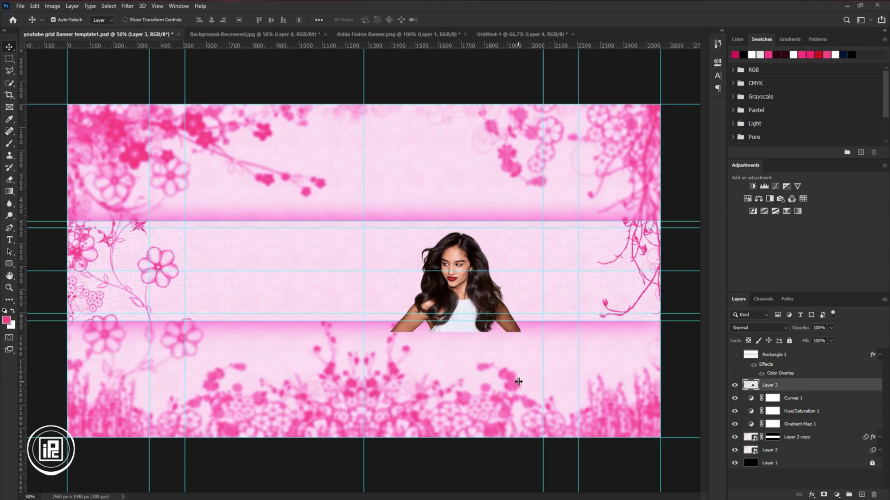
left_click_drag(492, 314, 512, 296)
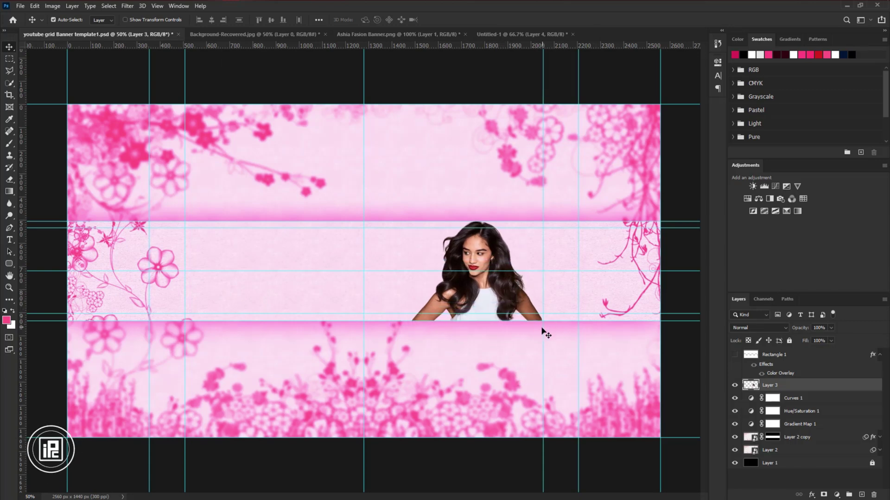
key("ctrl+t")
left_click_drag(477, 222, 484, 226)
scroll(478, 225, "up", 3)
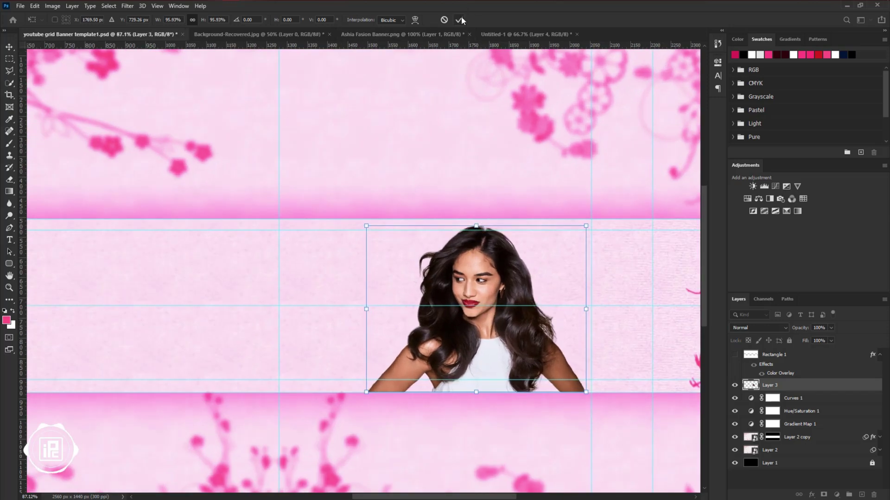
left_click(459, 20)
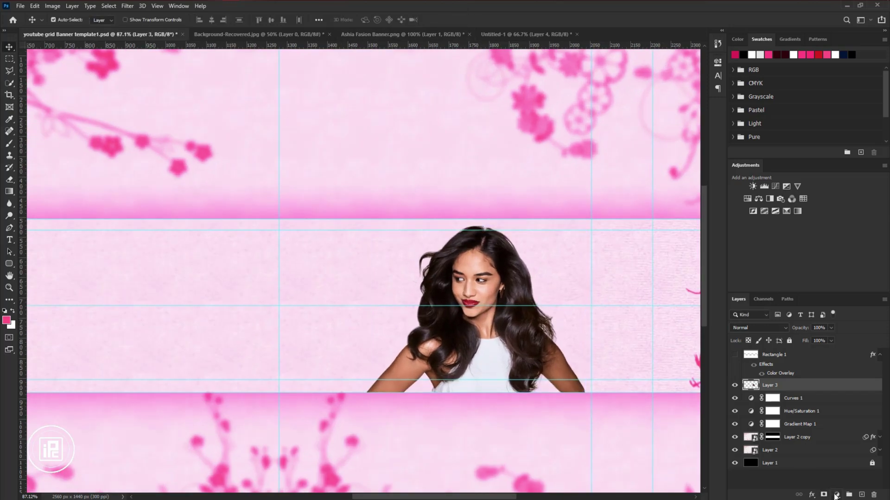
- Add Curves 2 clipped to Layer 3 and bend it to brighten the model's portrait
left_click(836, 495)
left_click(830, 378)
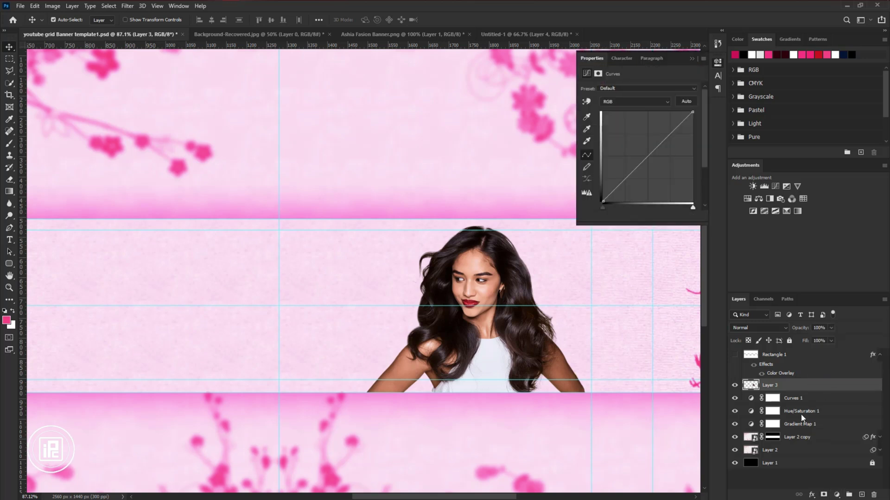
right_click(819, 388)
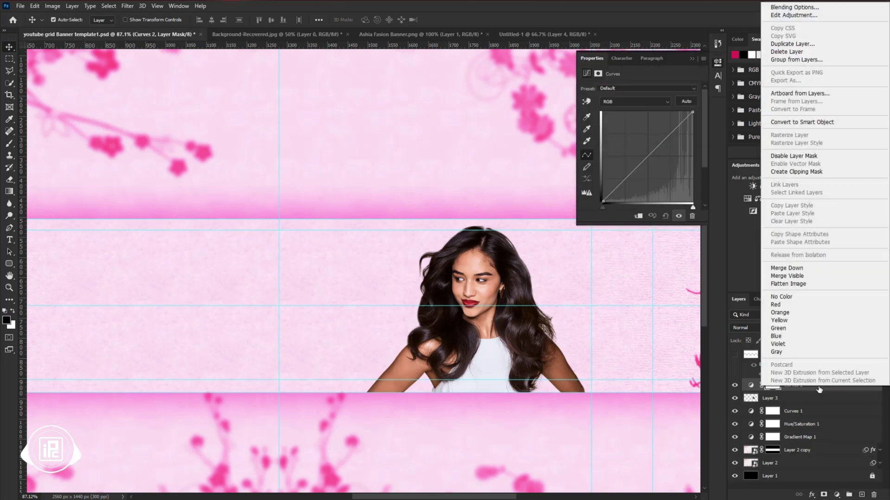
left_click(800, 171)
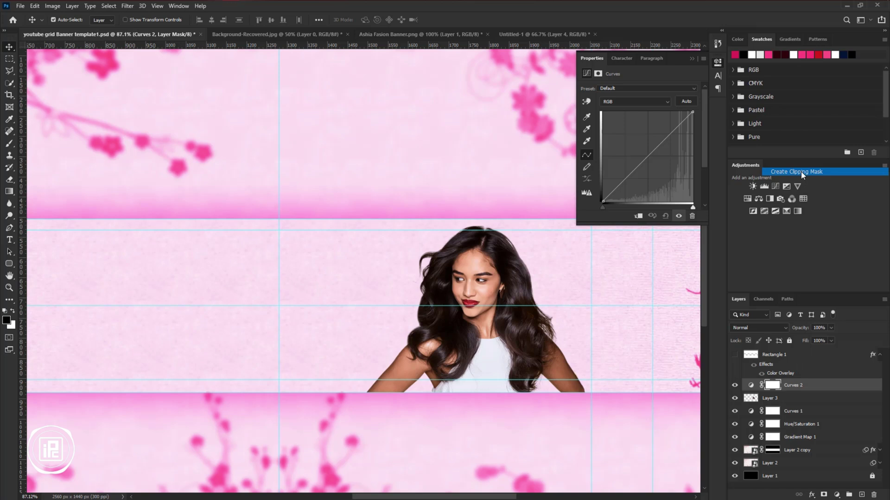
left_click_drag(622, 182, 622, 186)
left_click(678, 125)
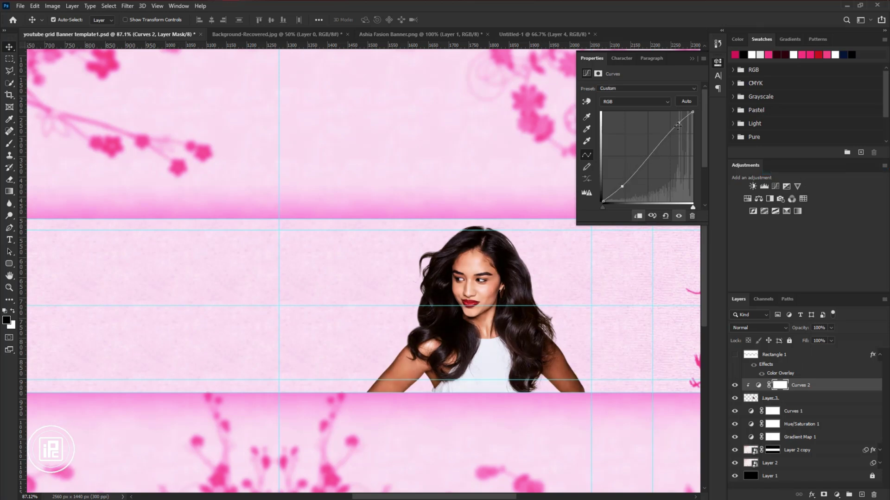
left_click(691, 59)
key("ctrl+0")
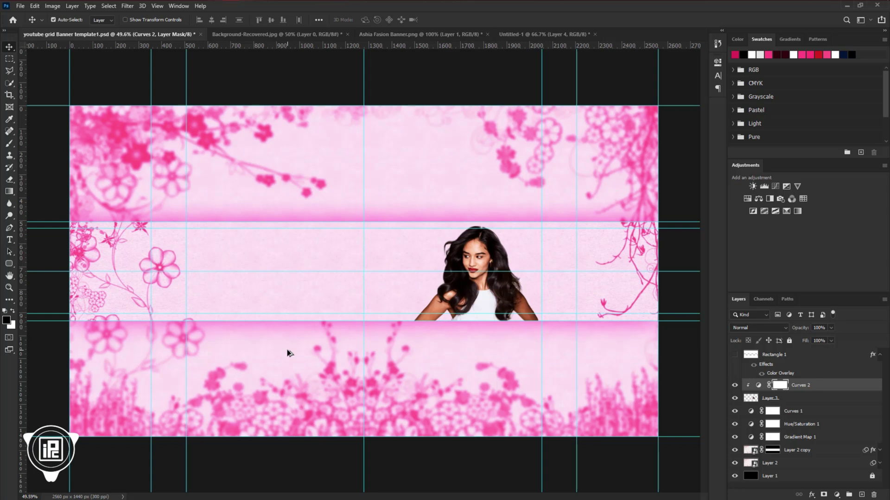
- Write 'Ashia' left of the model and duplicate it as 'Fashion' just beneath
key("t")
left_click(260, 259)
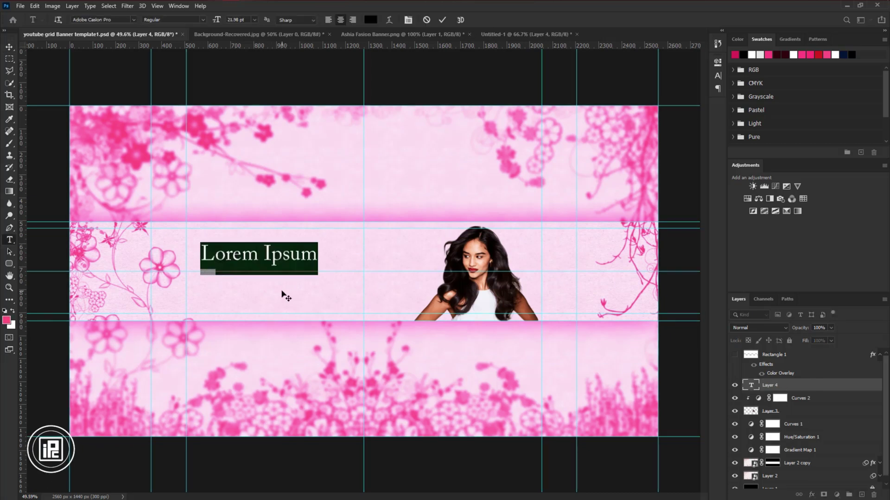
type("Ashia")
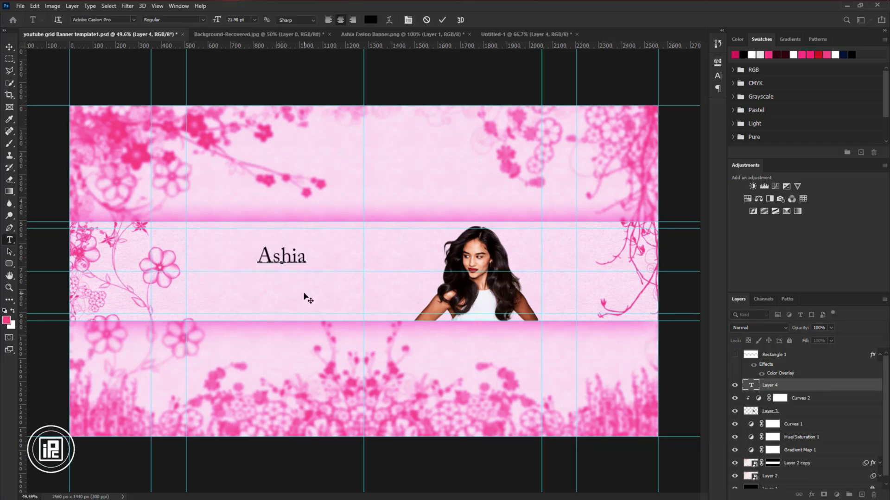
key("ctrl+Return")
left_click_drag(330, 241, 380, 277)
double_click(332, 291)
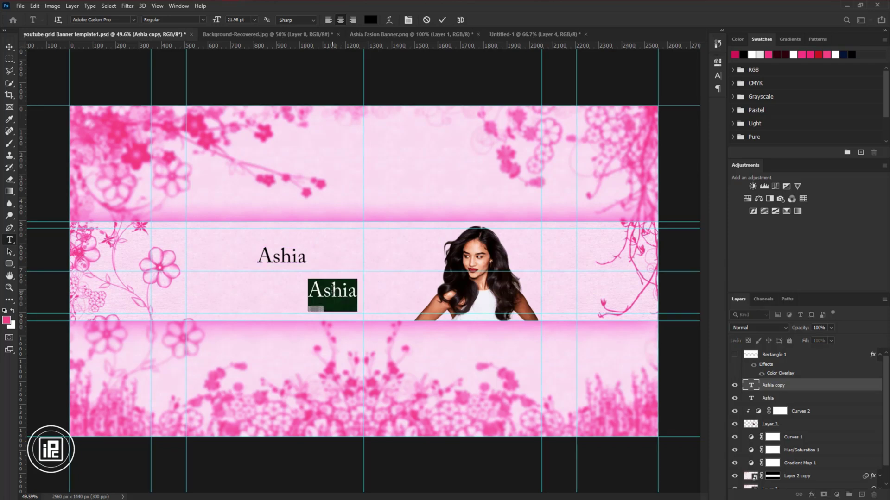
type("Fashion")
left_click(442, 19)
key("v")
key("ctrl+plus")
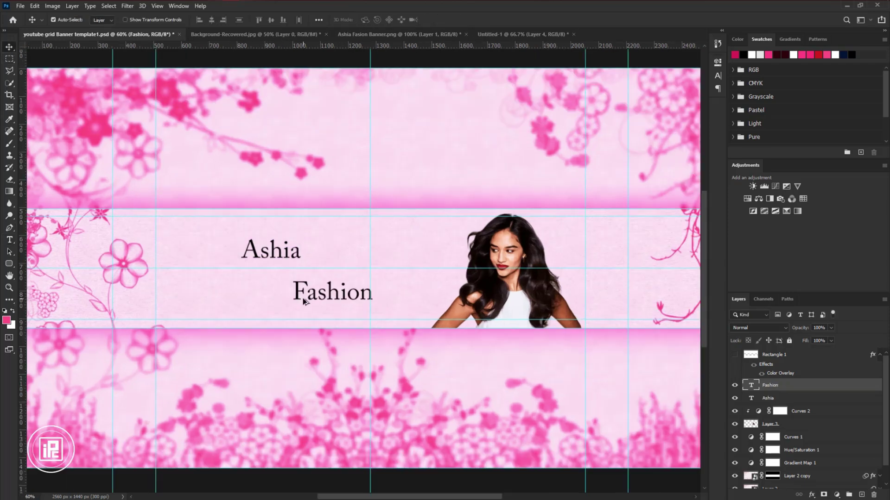
mouse_move(317, 298)
left_mouse_down()
mouse_move(313, 277)
mouse_move(324, 284)
left_mouse_up()
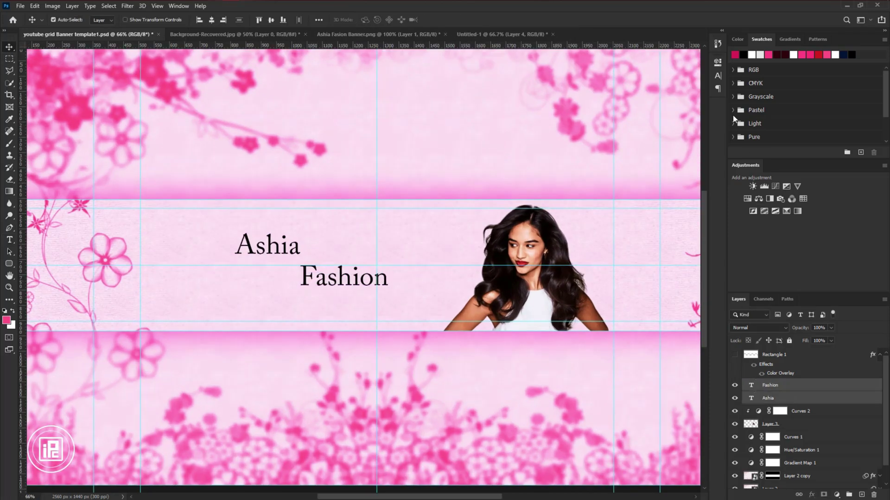
- Set the title to the Hendangan font with a pink sampled from the banner flowers
left_click(718, 76)
left_click(662, 76)
scroll(665, 103, "up", 10)
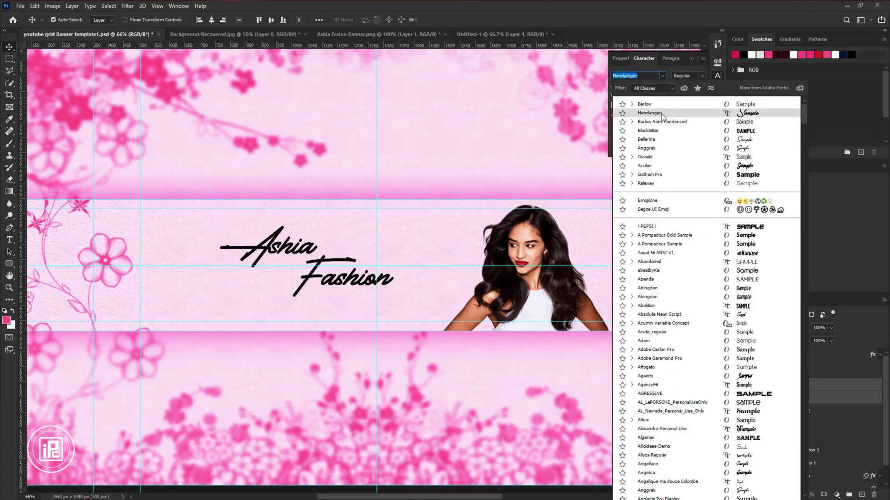
left_click(660, 113)
left_click(693, 115)
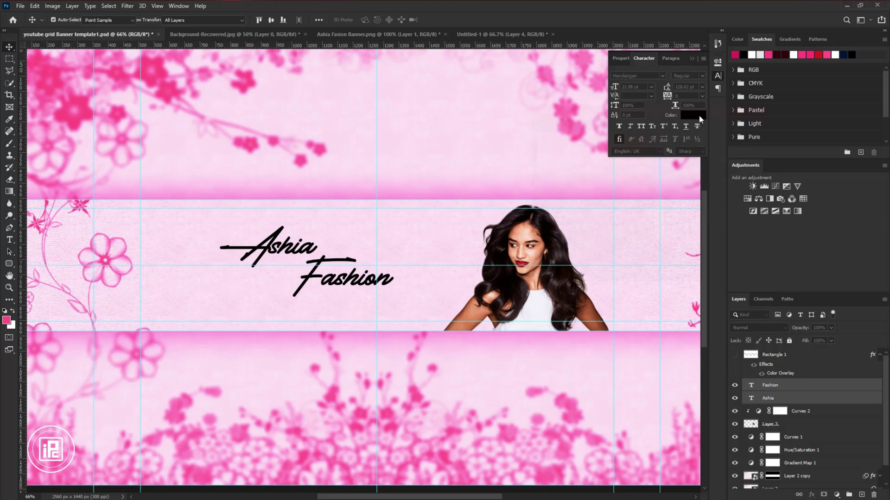
left_click(187, 397)
left_click(334, 394)
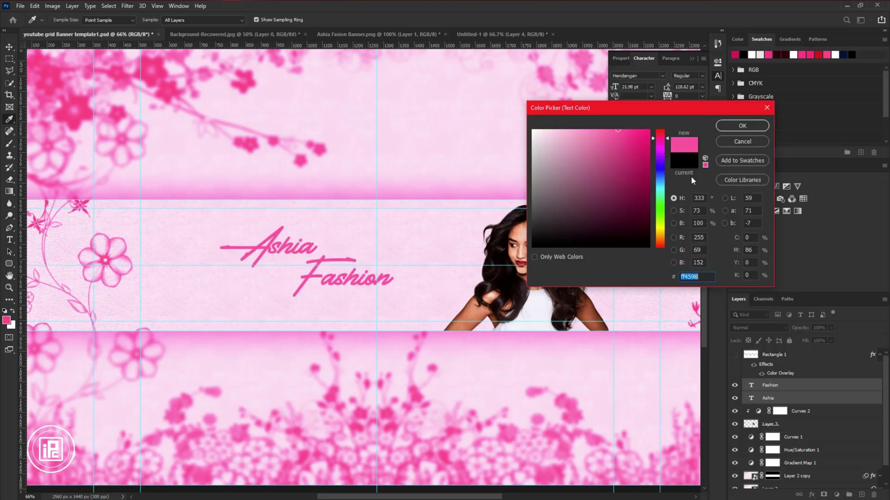
left_click(742, 125)
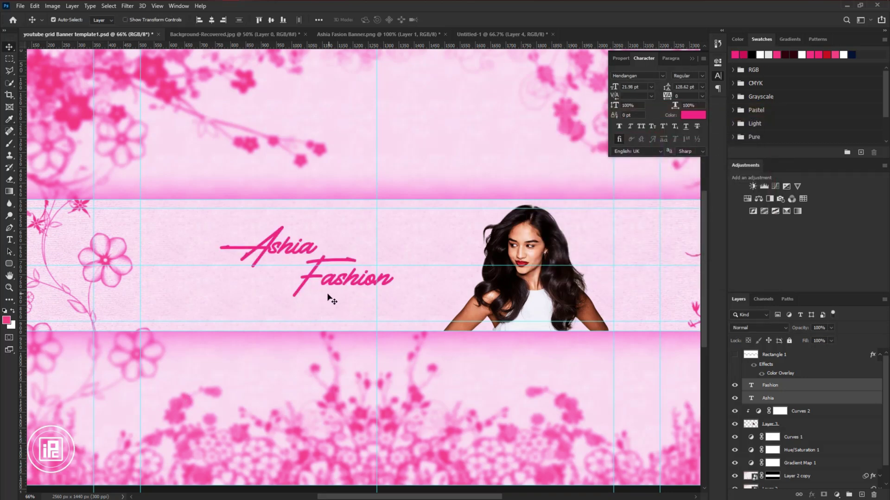
- Enlarge the title text by stretching it out on both sides
key("ctrl+t")
left_click_drag(395, 261, 443, 264)
left_click_drag(219, 261, 193, 262)
left_click(458, 20)
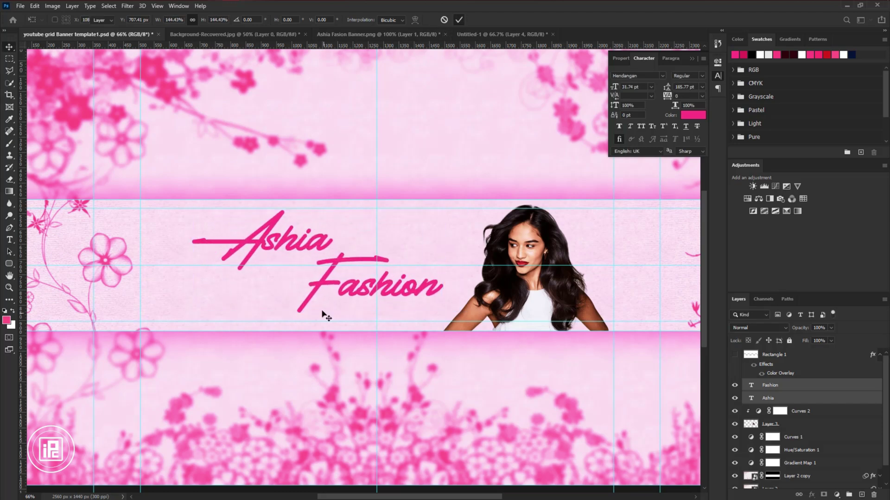
scroll(343, 232, "up", 5)
scroll(336, 229, "up", 2)
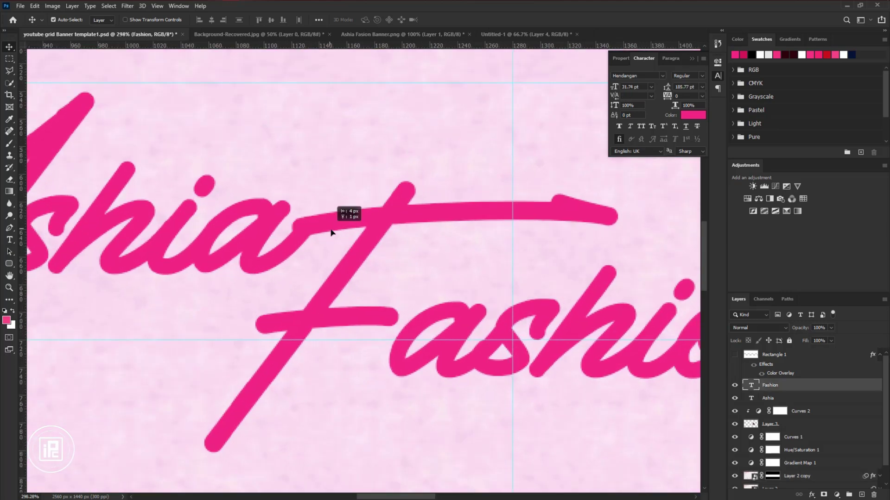
scroll(334, 227, "down", 5)
scroll(316, 237, "up", 2)
scroll(311, 237, "up", 1)
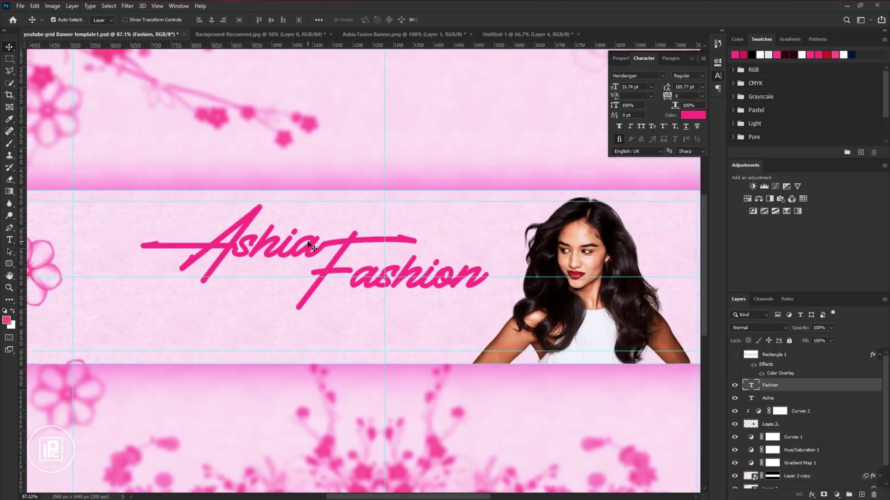
- Stretch the Ashia and Fashion words together a bit wider, then select the Ashia layer
left_click(286, 250, "shift")
key("ctrl+t")
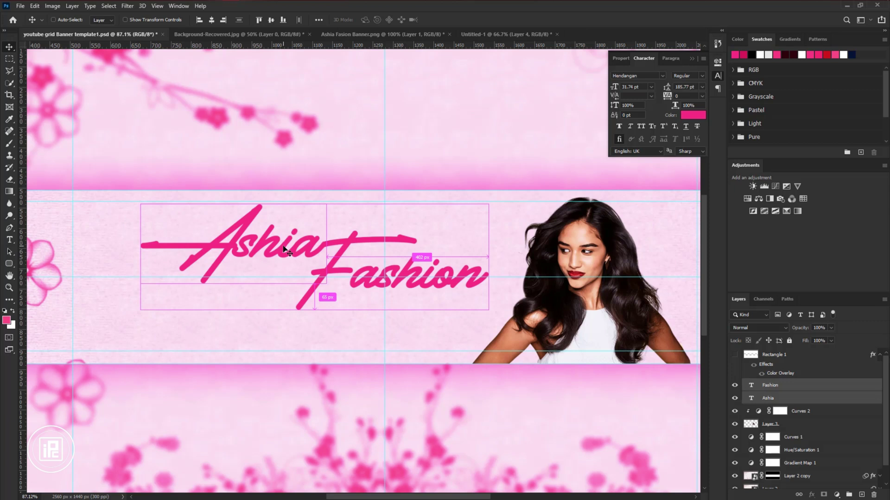
left_click_drag(139, 257, 125, 258)
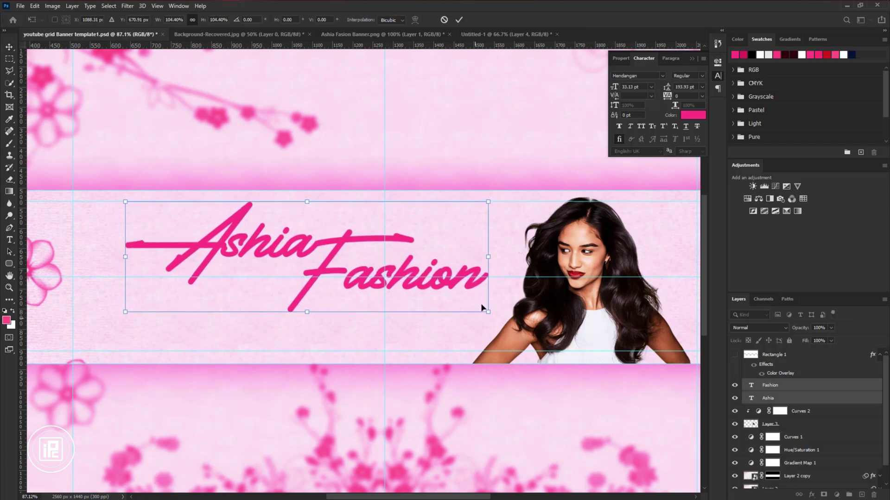
left_click_drag(488, 257, 492, 254)
key("Return")
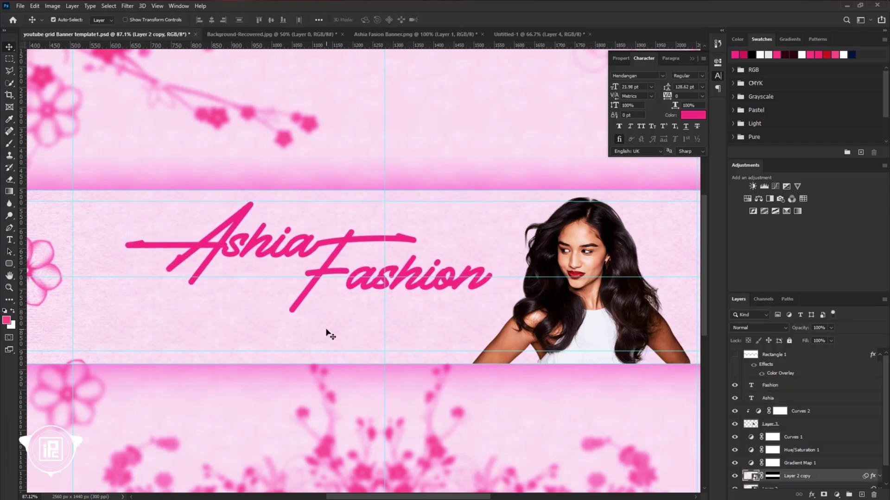
left_click(833, 400)
- Add Bevel & Emboss with Soften 16 to the Ashia text layer
double_click(834, 401)
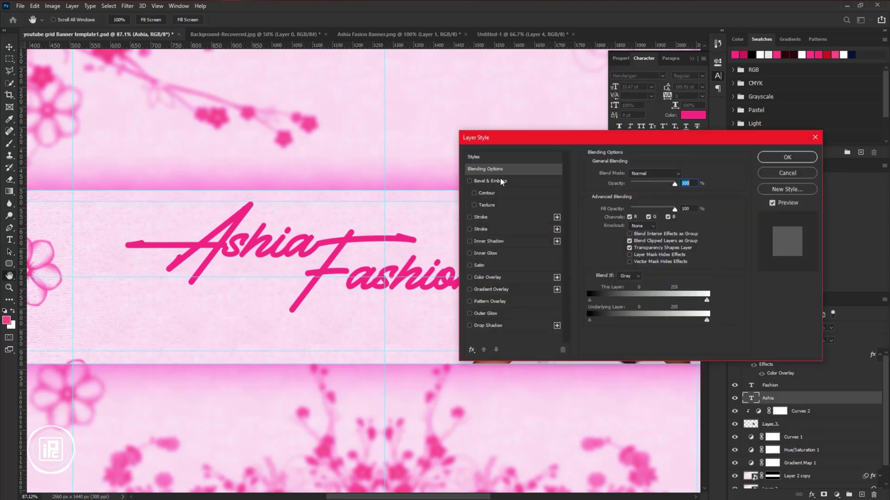
left_click(491, 181)
left_click_drag(626, 223, 670, 223)
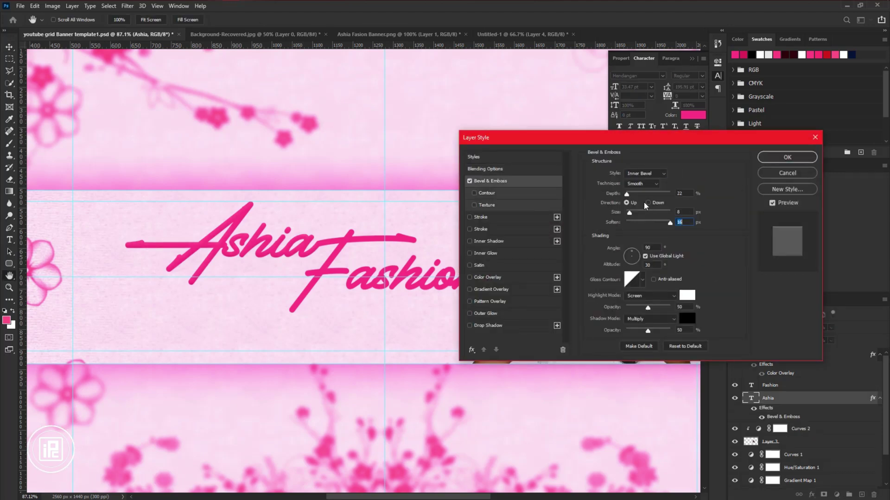
left_click_drag(629, 195, 629, 195)
key("Return")
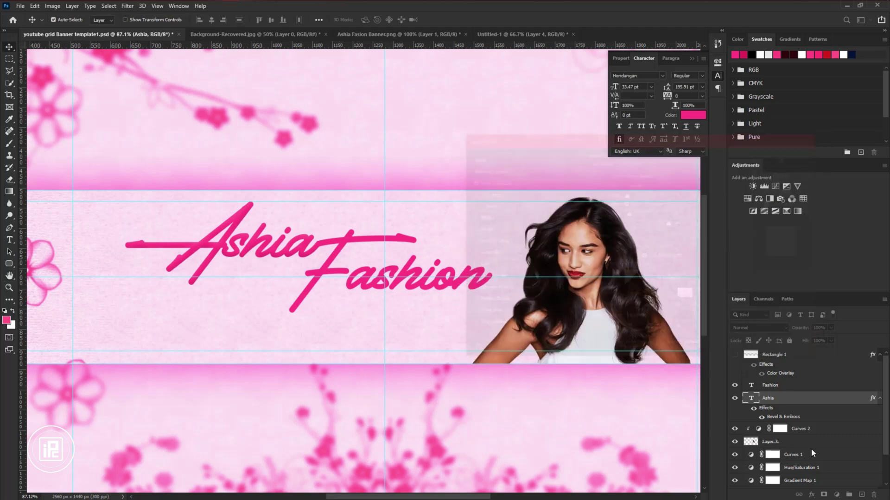
- Copy Ashia's layer style and paste it onto the Fashion layer
right_click(797, 415)
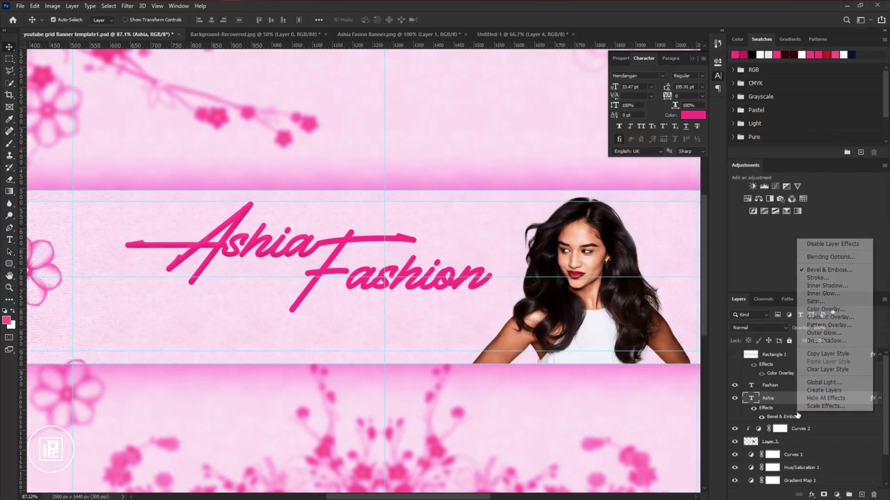
left_click(802, 378)
right_click(795, 391)
left_click(723, 396)
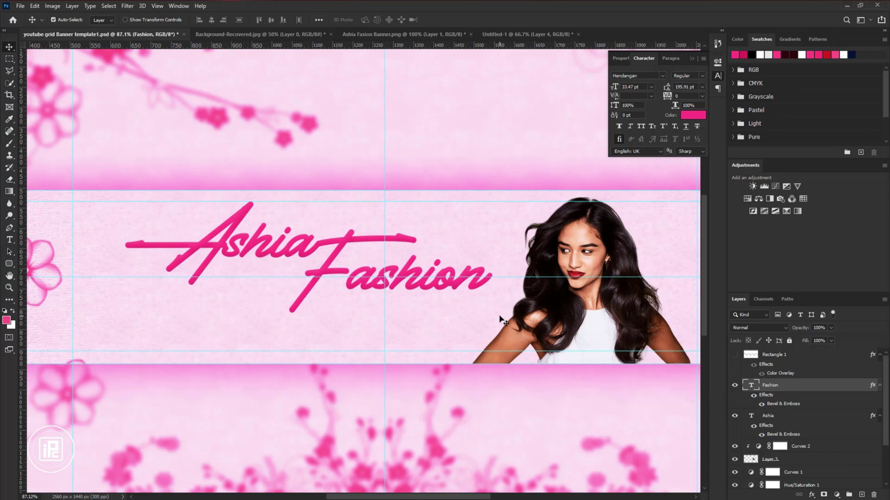
scroll(507, 319, "down", 3)
- Add the slogan 'Lifestyle for everyone' in Barlow below the title
key("t")
left_click(399, 297)
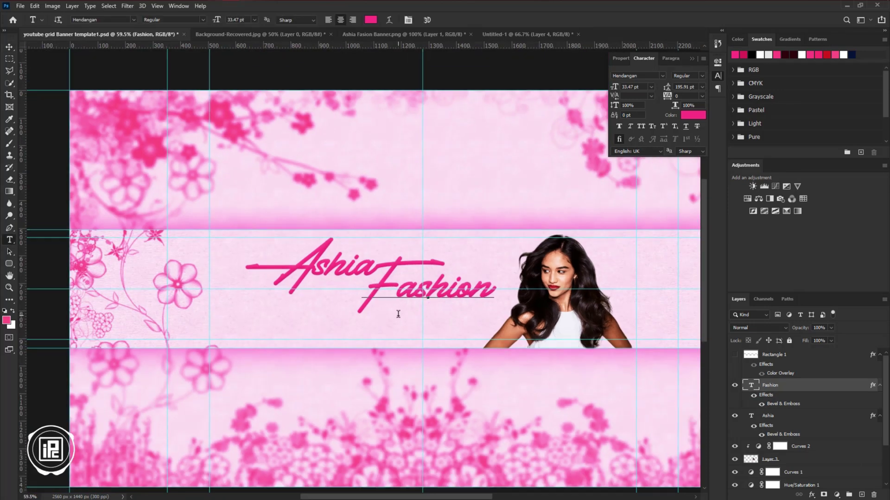
left_click(427, 20)
left_click(395, 323)
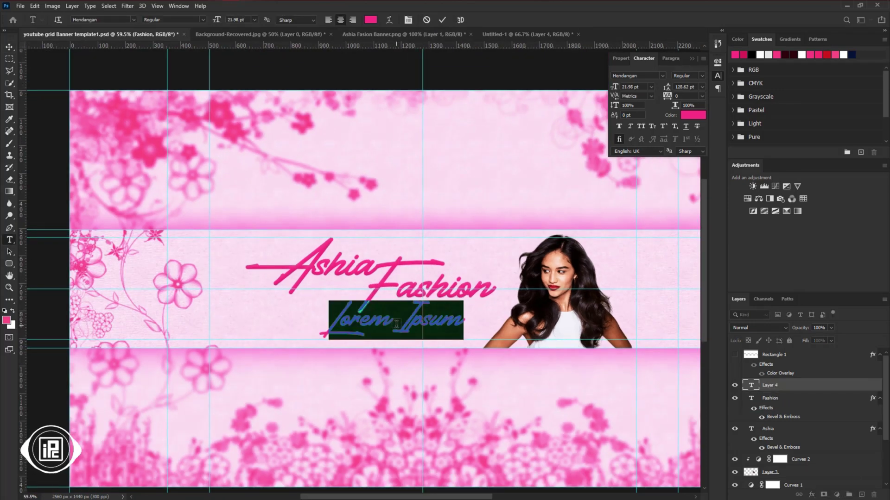
left_click(662, 75)
left_click(631, 116)
left_click_drag(404, 341, 443, 340)
type("Life")
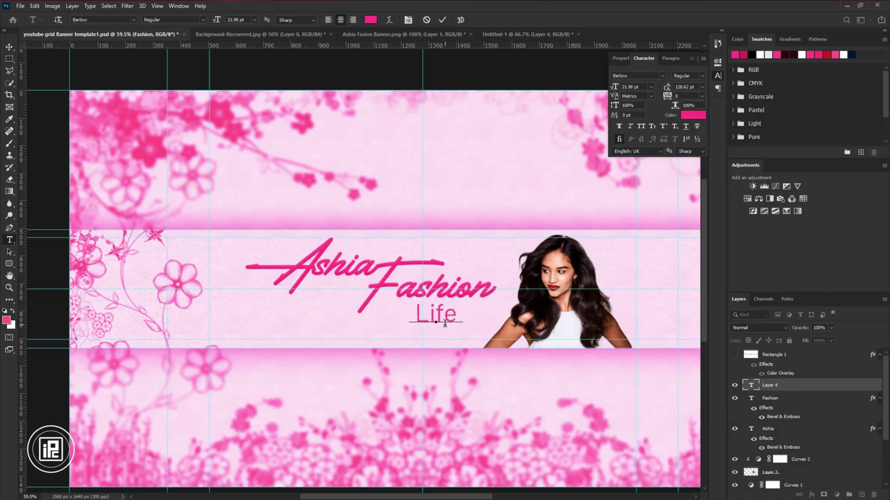
type("style for everyone")
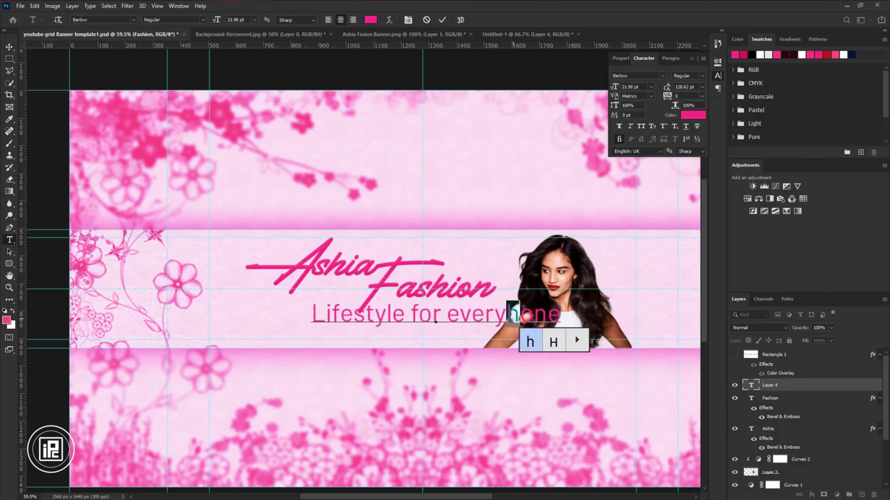
key("ctrl+Return")
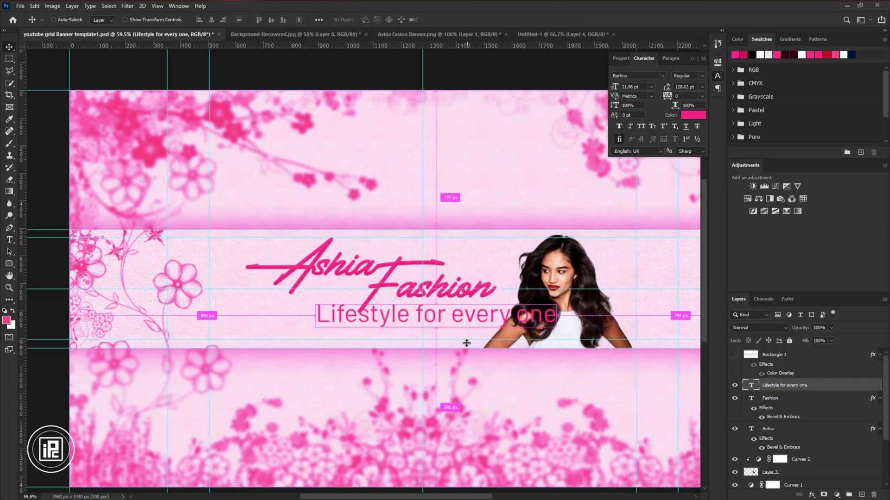
- Shrink the slogan to fit under the title and colour it dark burgundy
key("ctrl+t")
left_click_drag(558, 315, 467, 316)
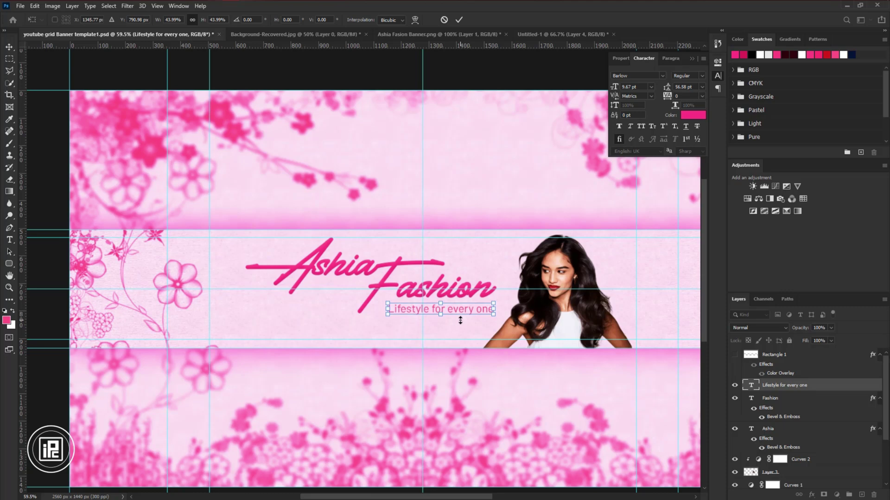
left_click(458, 19)
left_click(693, 115)
left_click(654, 221)
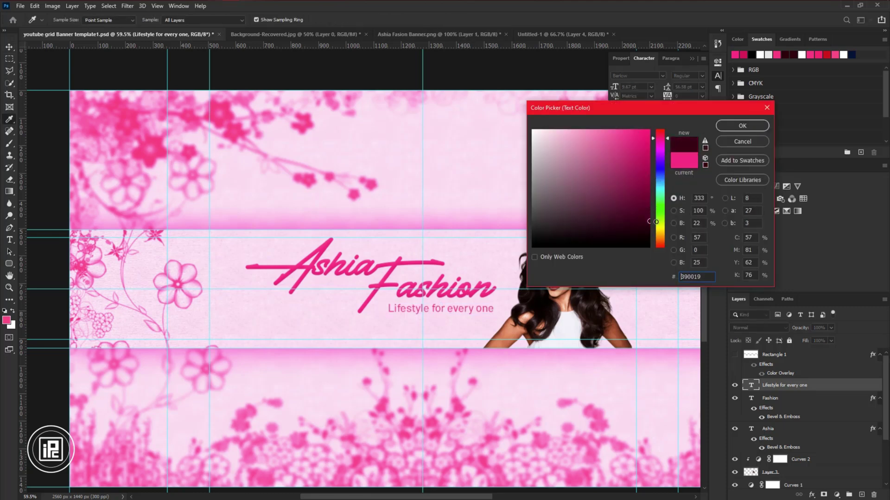
left_click(742, 126)
- Set the slogan to Medium weight and narrow it to about 96%
scroll(437, 311, "up", 3)
left_click(702, 76)
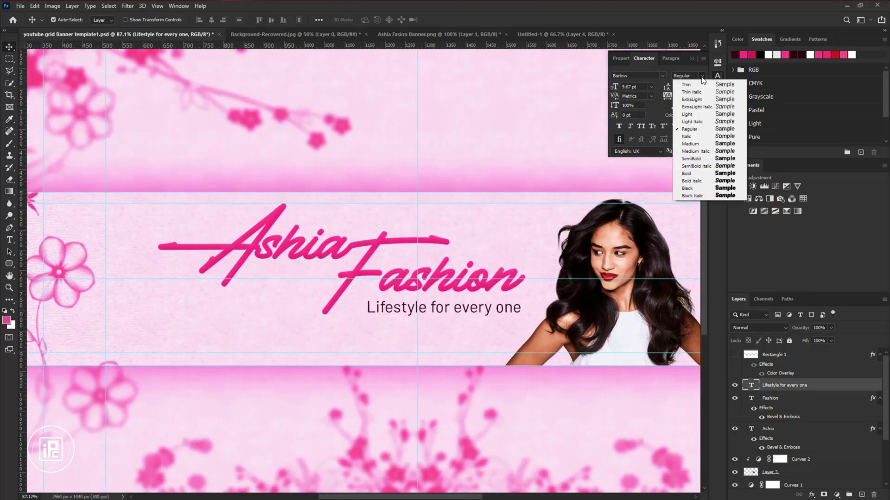
left_click(705, 144)
key("ctrl+t")
left_click_drag(524, 308, 515, 309)
key("Return")
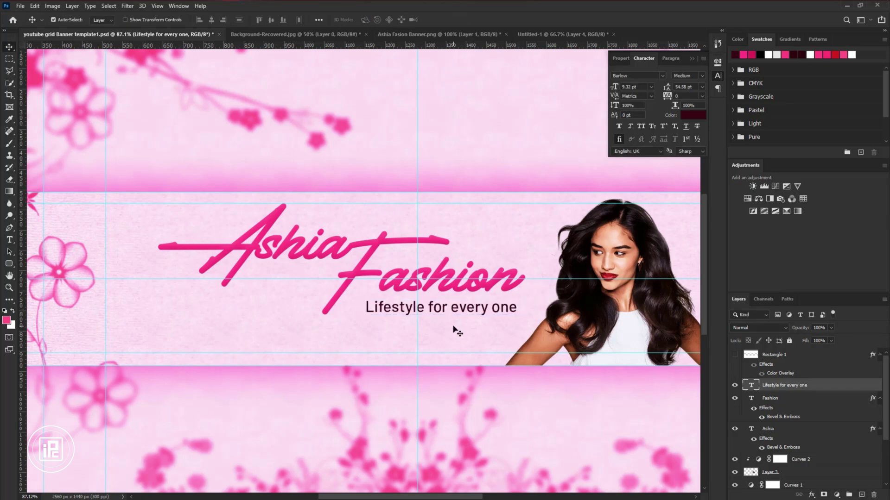
- Bring the four social icon layers from Untitled-1 into the banner document
scroll(453, 329, "down", 2)
scroll(389, 308, "down", 3)
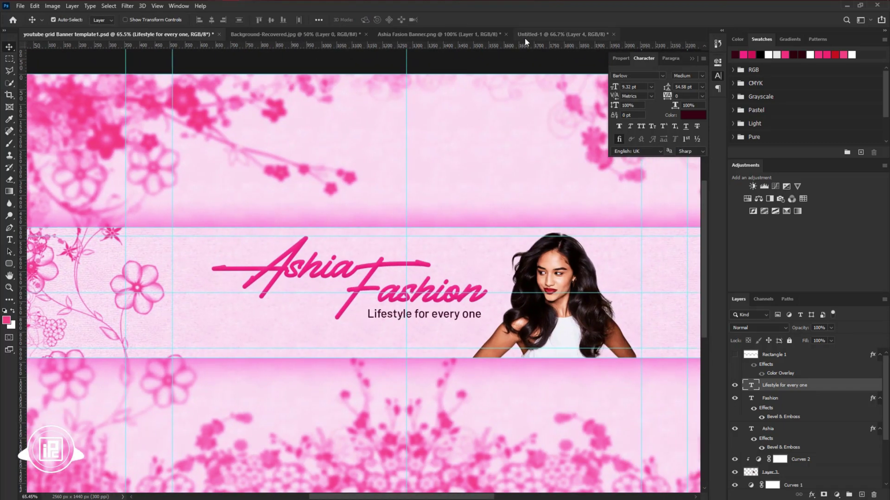
left_click(559, 34)
key("ctrl+alt+a")
left_click_drag(362, 246, 429, 288)
left_click(490, 206)
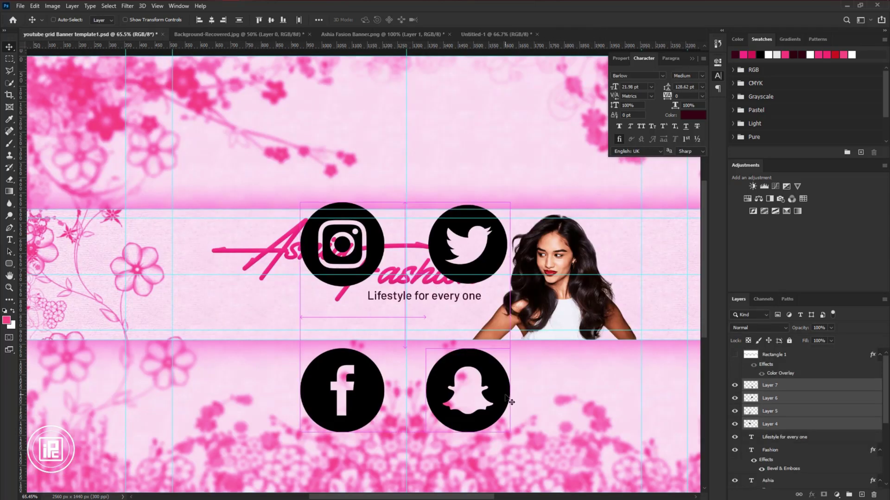
- Scale the four placed icons down to about 14%
key("ctrl+t")
left_click_drag(540, 315, 484, 332)
key("Return")
scroll(328, 314, "up", 3)
- Arrange the icons in a row, align their bottom edges and distribute them evenly
left_click_drag(300, 335, 171, 331)
left_click(296, 304, "shift")
left_click(322, 302, "shift")
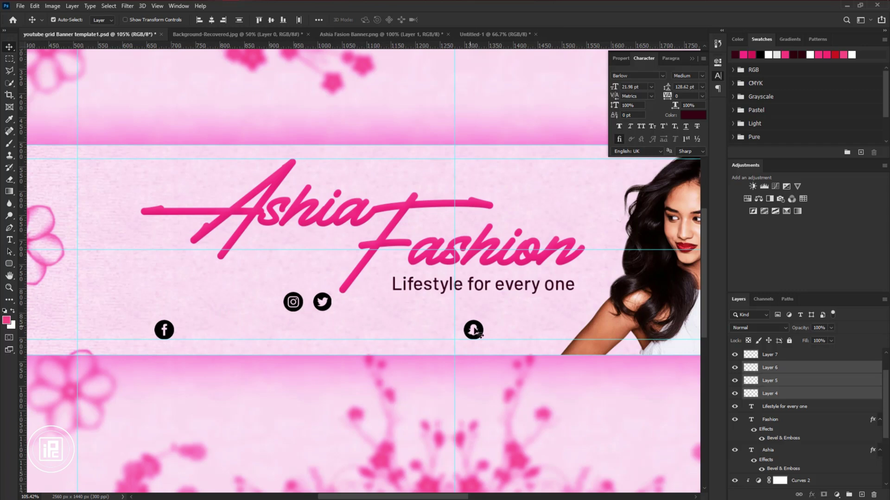
left_click(474, 331, "shift")
left_click(283, 19)
left_click(299, 19)
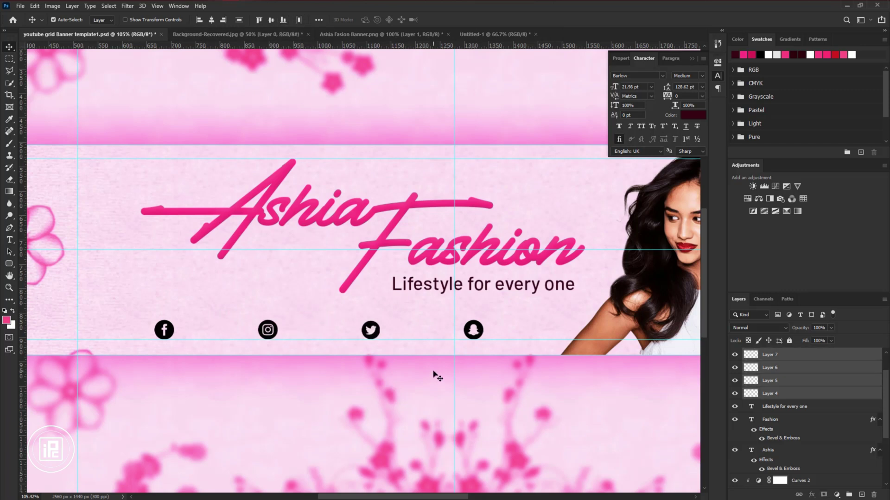
key("shift+Right")
key("shift+Right")
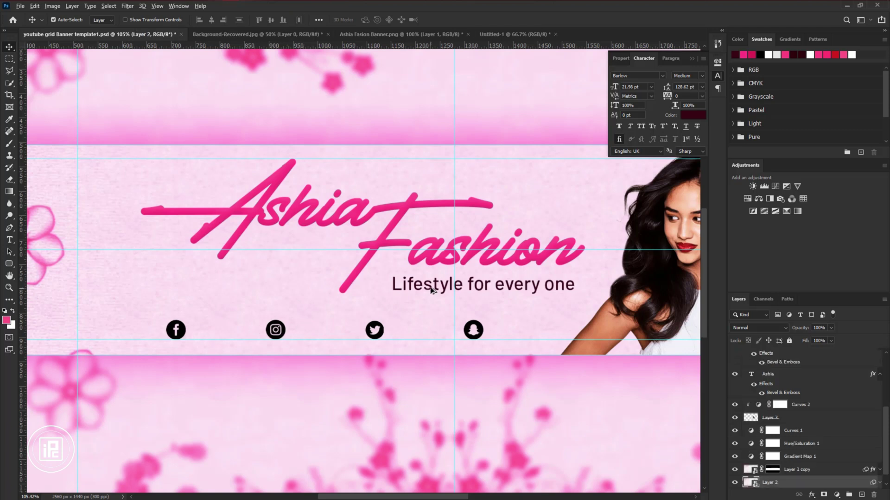
- Copy the slogan as a 6 pt Regular '/username' label beside the Facebook icon
left_click_drag(429, 290, 233, 334)
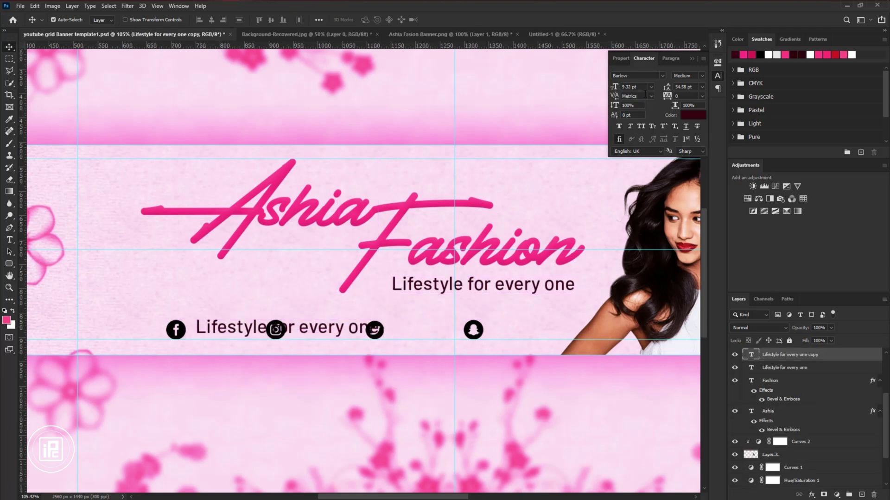
key("Return")
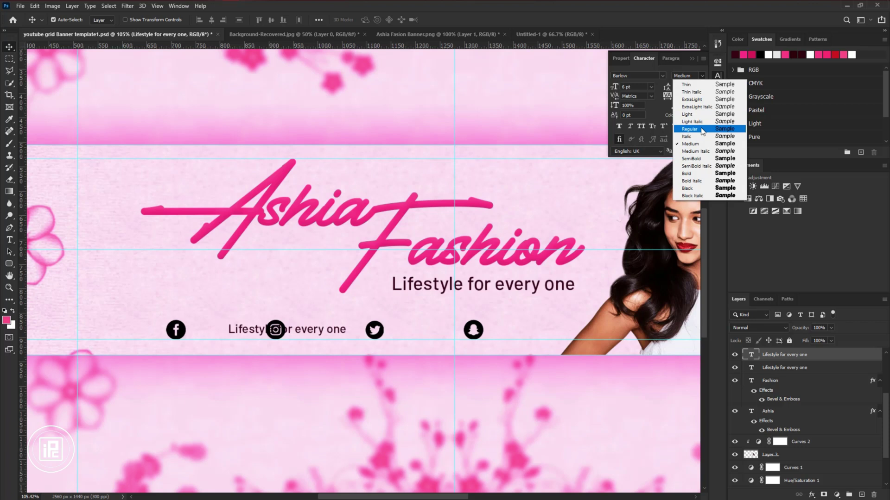
left_click(703, 130)
left_click_drag(319, 330, 278, 327)
double_click(232, 335)
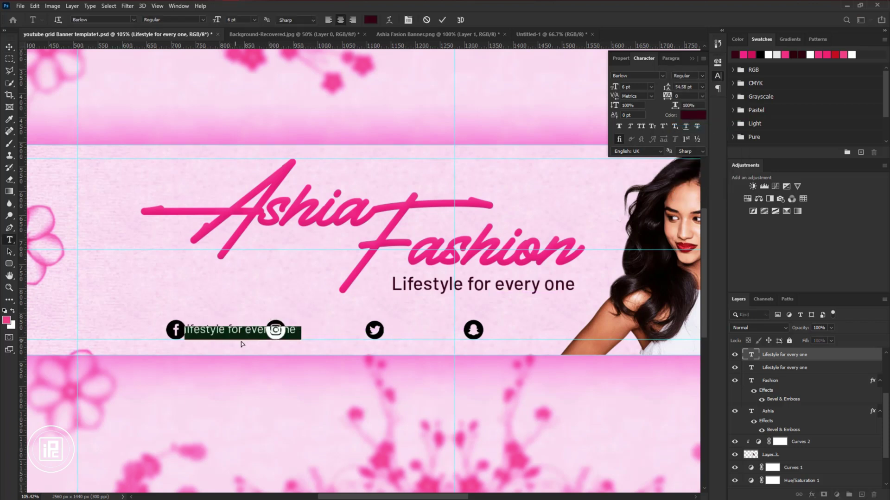
key("BackSpace")
type("/username")
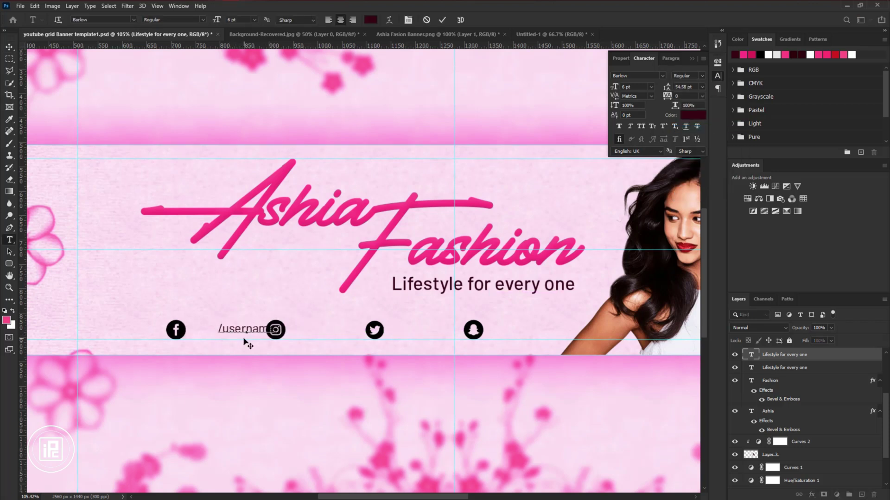
left_click_drag(244, 351, 251, 330)
key("ctrl+Return")
- Duplicate the '/username' label next to the Instagram icon
key("v")
scroll(230, 337, "up", 2)
key("ctrl+t")
left_click(459, 19)
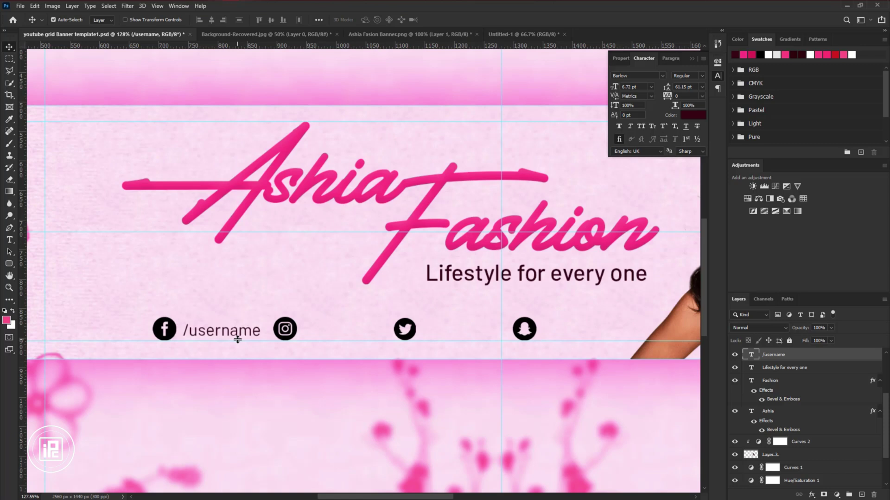
key("ctrl+z")
left_click_drag(235, 337, 569, 338)
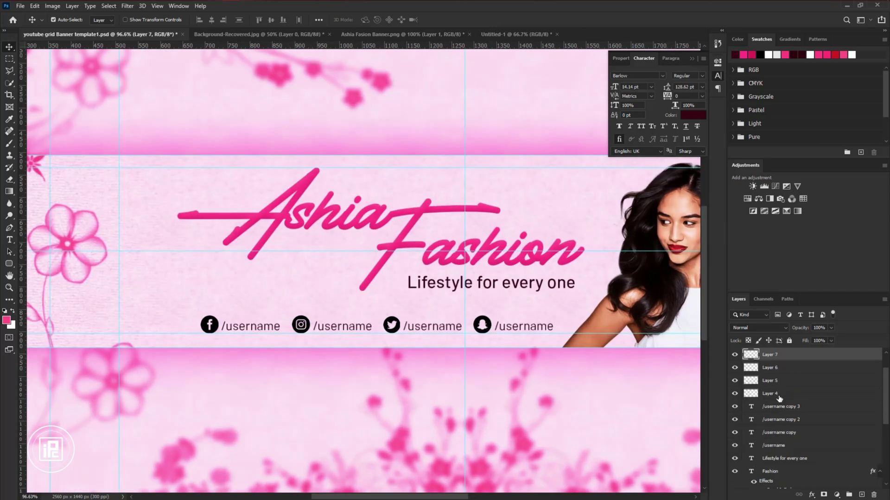
- Group the four icon layers and name the group 'Icons'
left_click(778, 397, "shift")
key("ctrl+g")
double_click(769, 354)
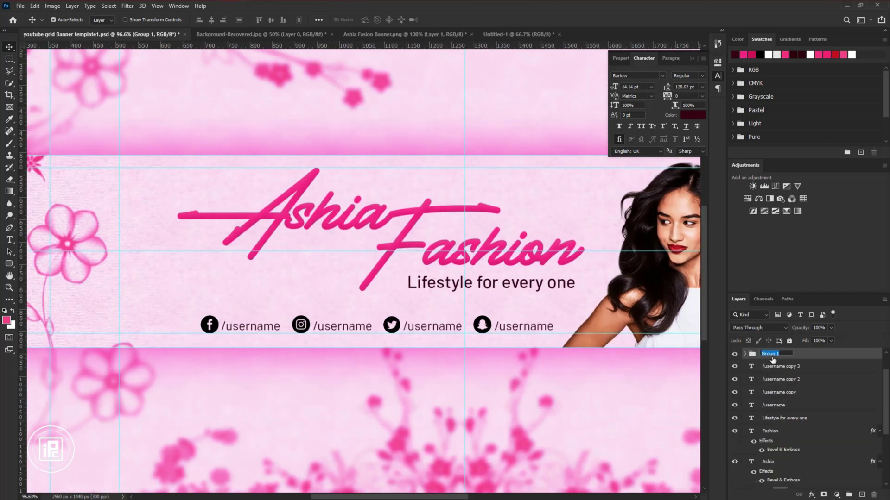
type("Icons")
key("Return")
- Give the Icons group a Color Overlay in the title's pink plus Bevel & Emboss
double_click(798, 357)
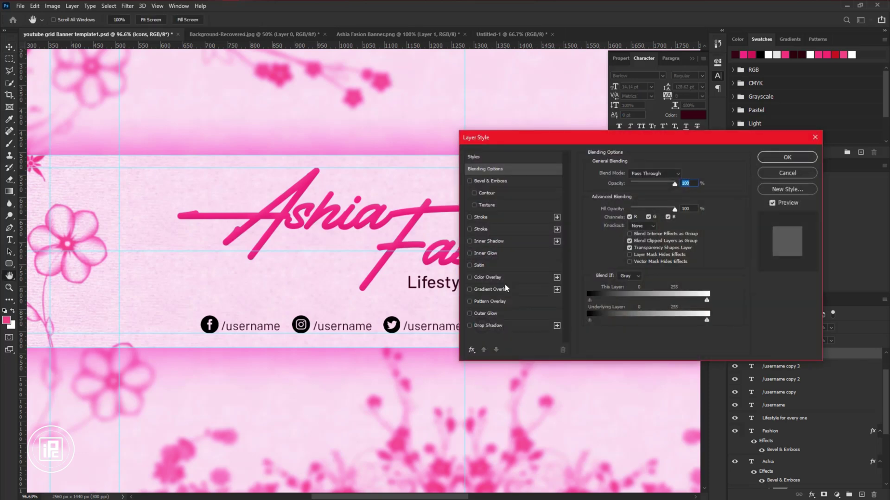
left_click(484, 277)
left_click(681, 172)
left_click(398, 211)
key("Return")
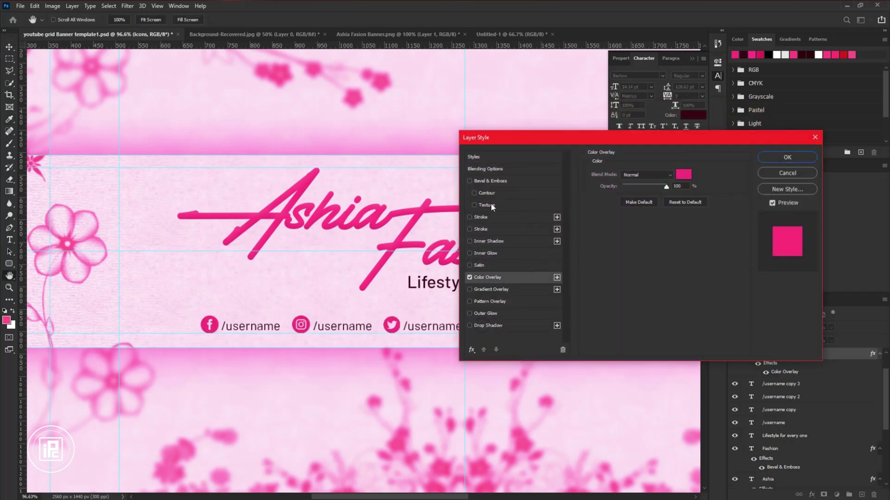
left_click(489, 181)
left_click(787, 157)
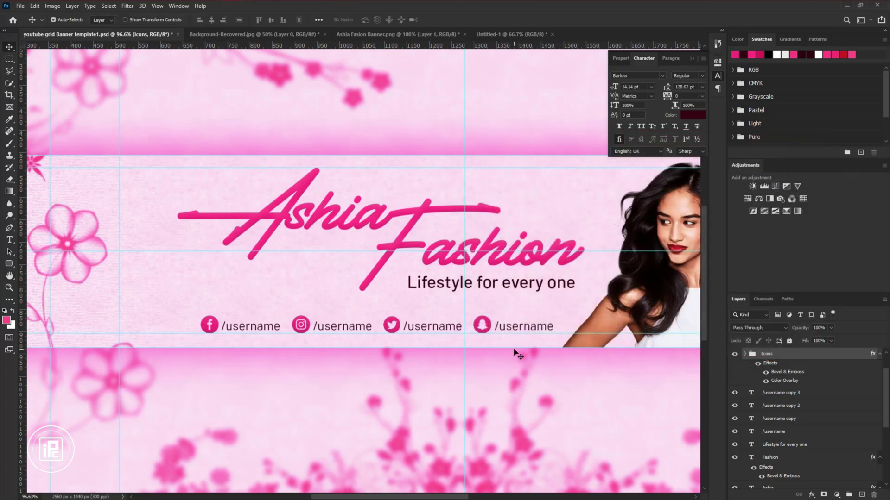
key("ctrl+0")
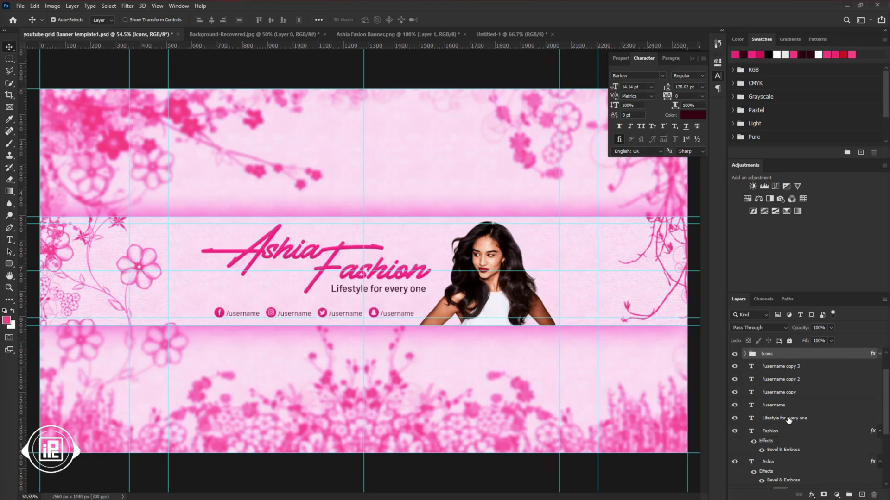
- Group the icons with the /username labels as 'Social Media'
left_click(807, 405, "shift")
key("ctrl+g")
double_click(768, 354)
type("Soc")
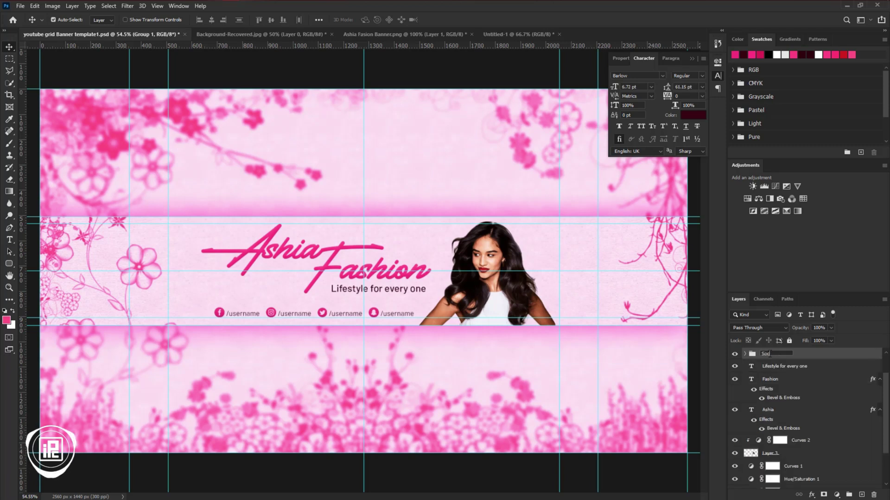
type("ial Media")
key("Return")
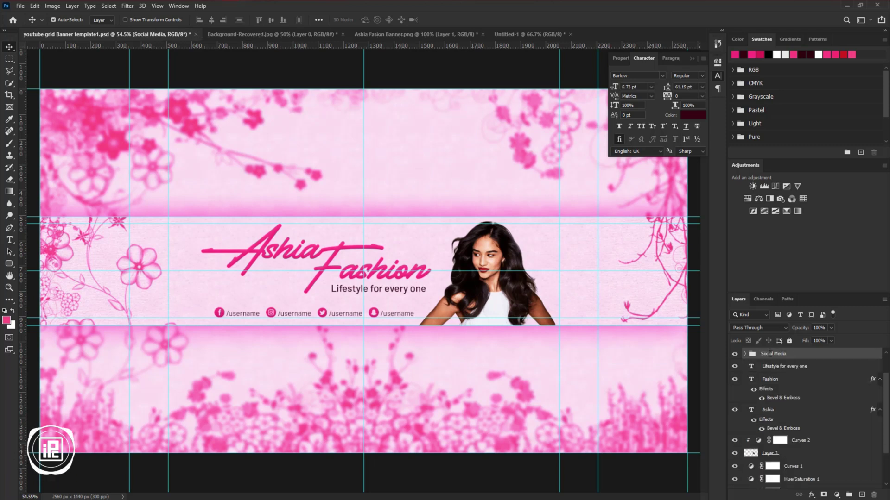
- Group the slogan, Ashia and Fashion layers as 'Channel name text'
left_click(783, 366)
left_click(767, 410, "shift")
key("ctrl+g")
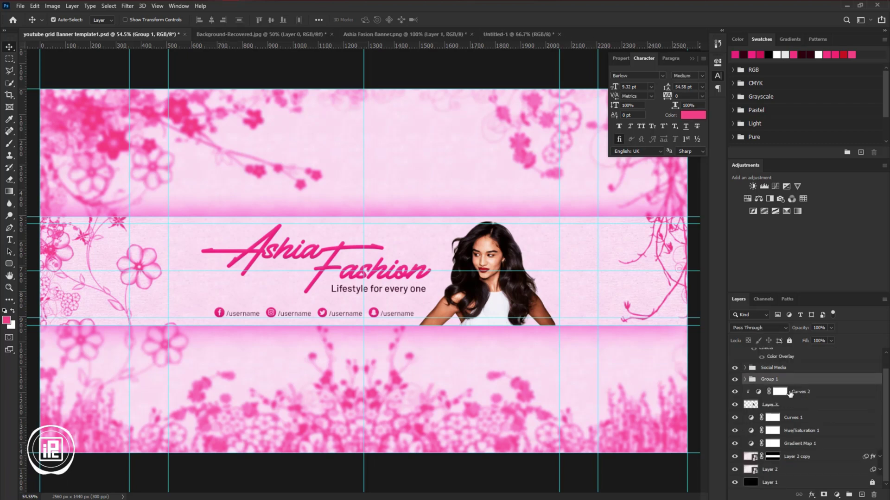
double_click(769, 379)
type("Channel name text")
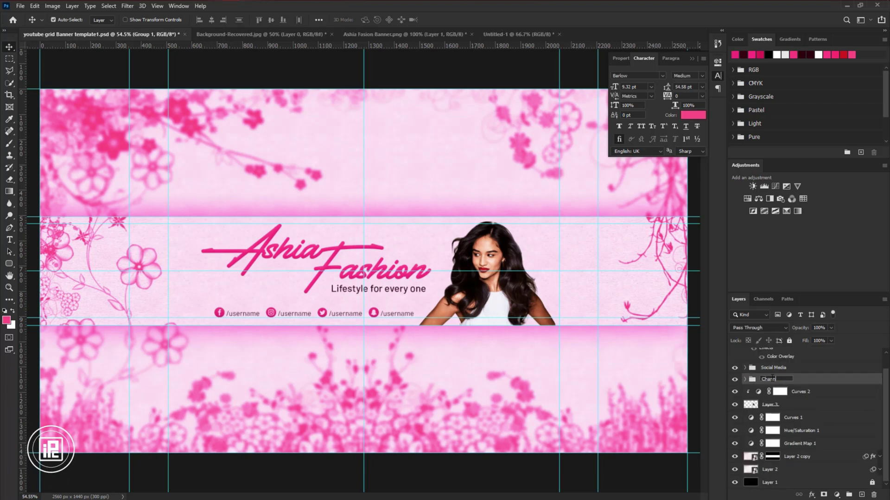
key("Return")
- Group Curves 1 down through Layer 1 as 'Background'
left_click(782, 419)
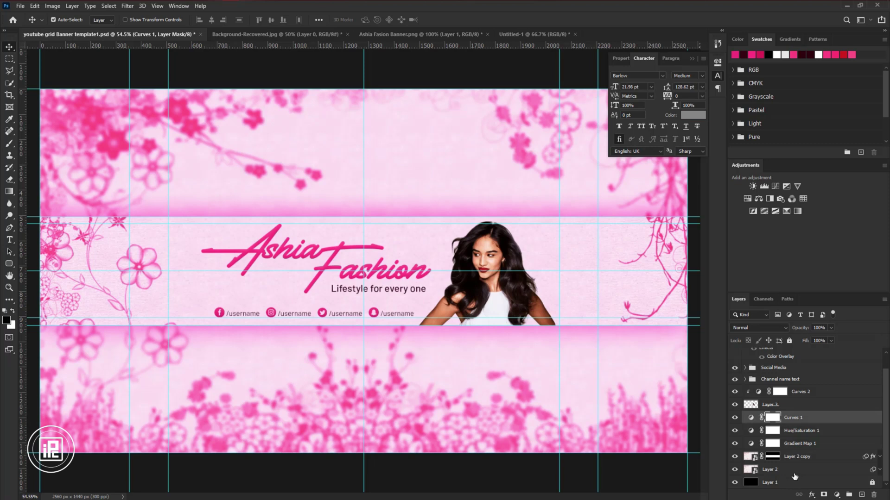
left_click(769, 482, "shift")
key("ctrl+g")
double_click(768, 434)
type("Background")
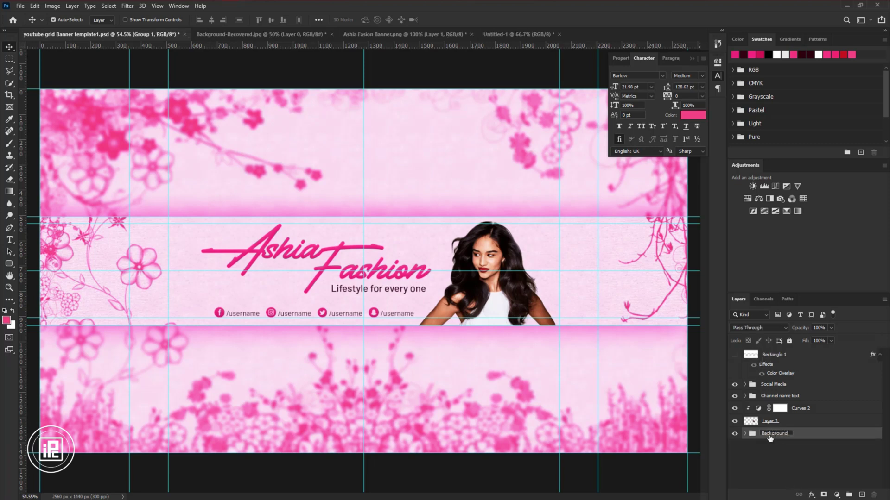
key("Return")
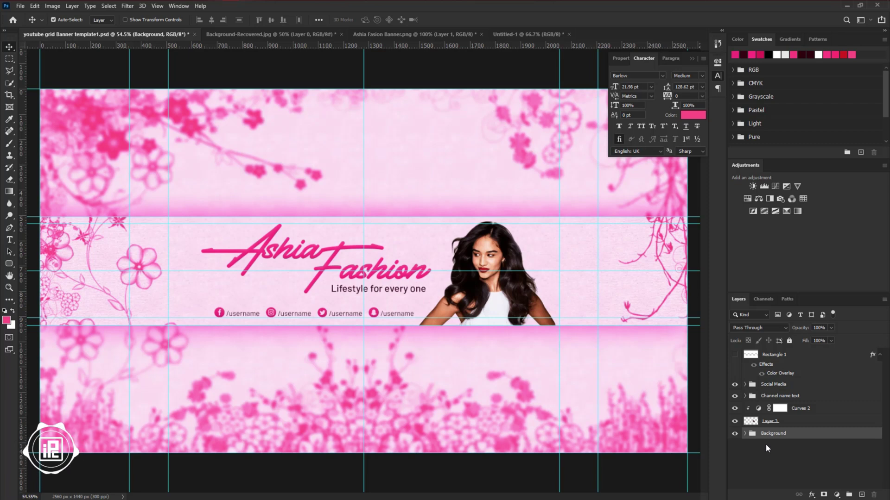
- Move Curves 2 and Layer 3 above the Social Media group
left_click(766, 443)
left_click(809, 422)
left_click(814, 409, "shift")
left_click_drag(815, 415, 814, 376)
left_click(794, 412)
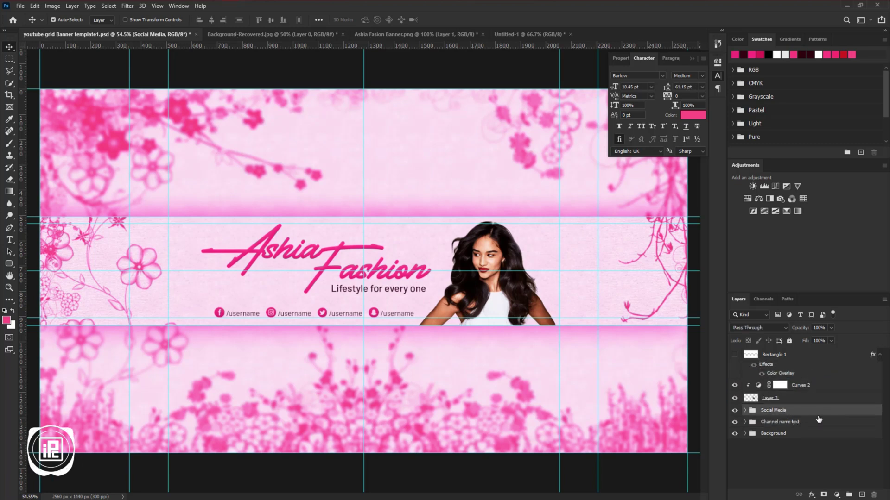
- Add a Hue/Saturation adjustment with hue set to -80
left_click(837, 495)
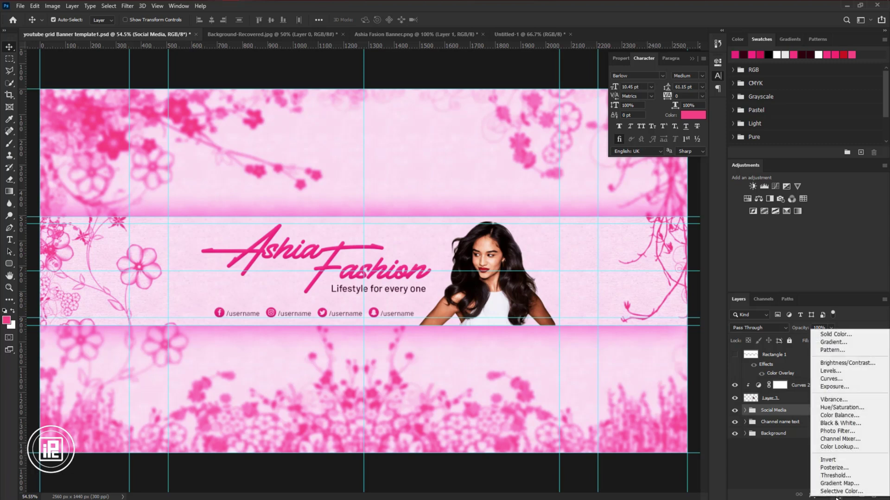
left_click(837, 408)
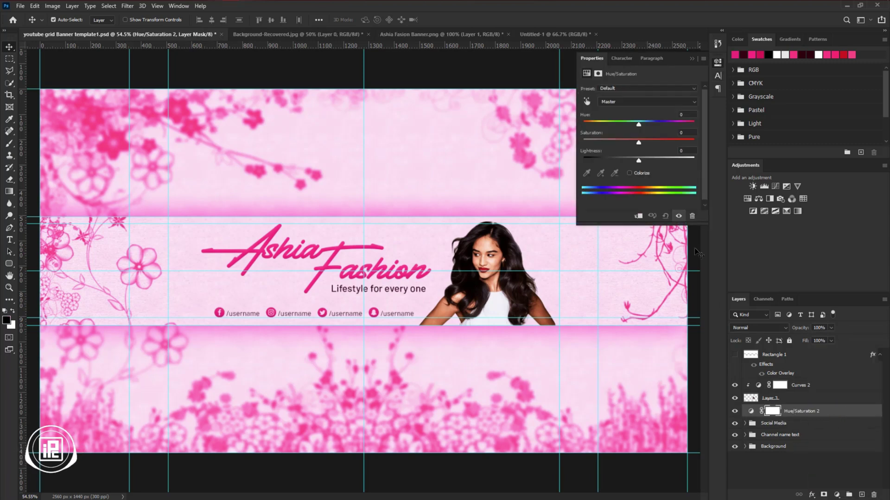
left_click_drag(639, 124, 606, 125)
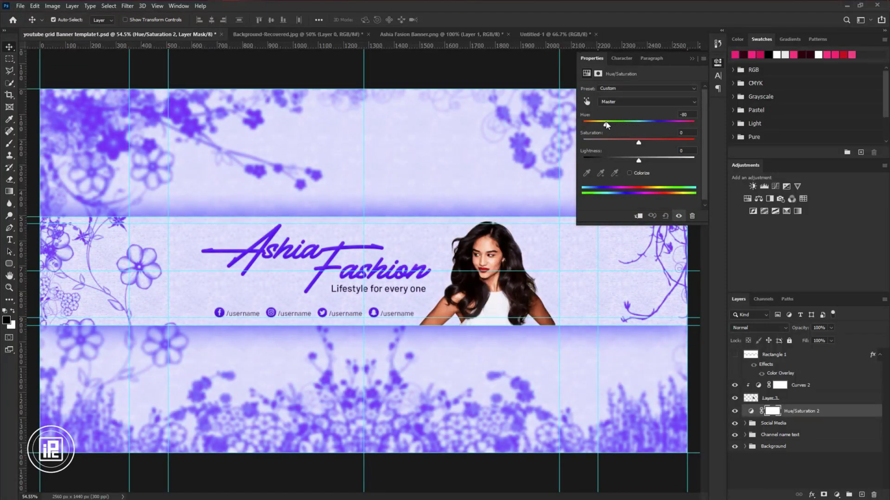